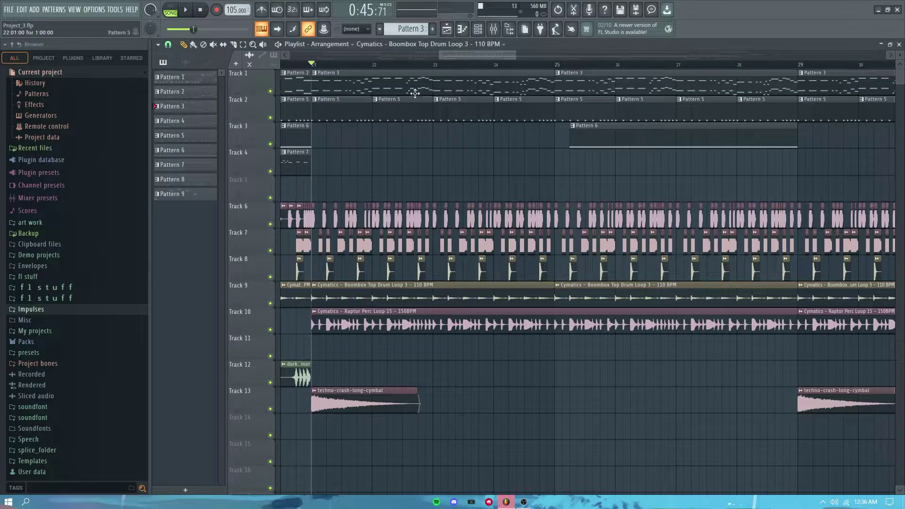
# Play back the arrangement from bar 21 to preview the section, and stop playback
pyautogui.moveTo(450, 56)
pyautogui.mouseDown()
pyautogui.moveTo(407, 49)
pyautogui.moveTo(461, 49)
pyautogui.moveTo(312, 58)
pyautogui.moveTo(445, 67)
pyautogui.mouseUp()
pyautogui.press('space')
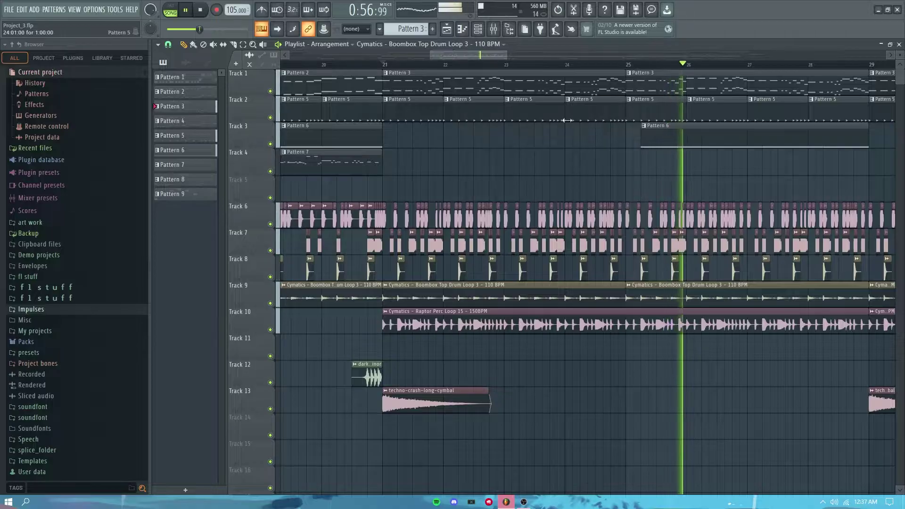
pyautogui.moveTo(493, 55); pyautogui.dragTo(502, 57)
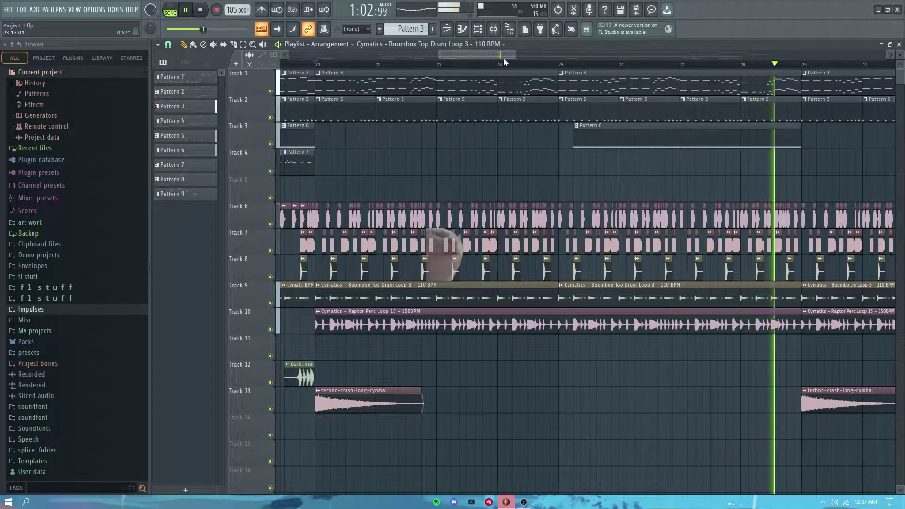
pyautogui.press('space')
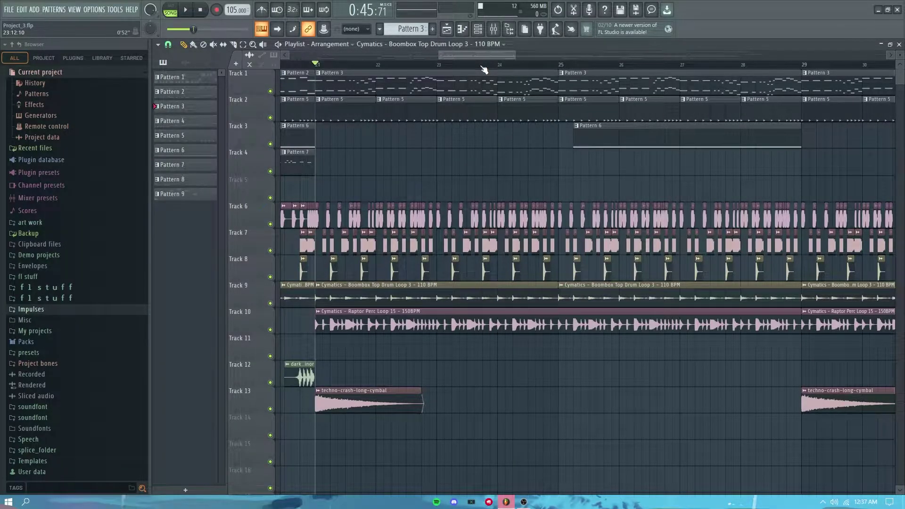
pyautogui.moveTo(505, 54); pyautogui.dragTo(498, 52)
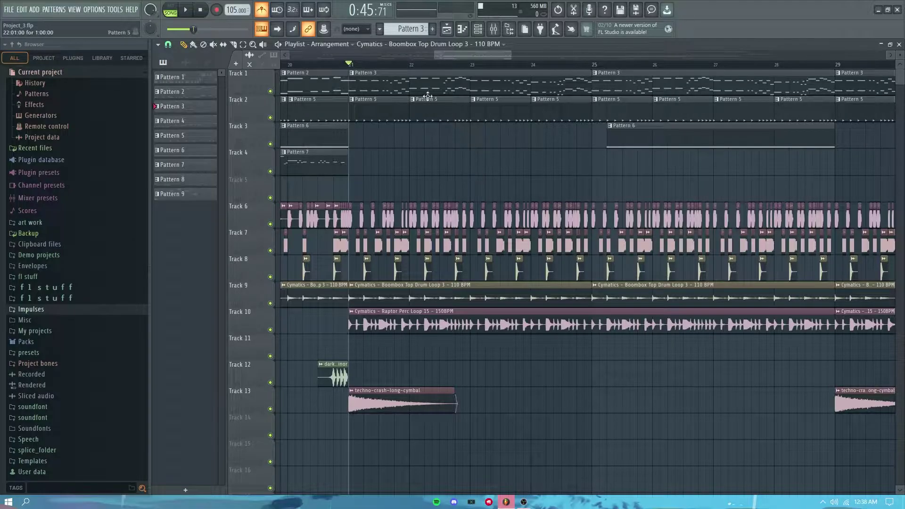
pyautogui.click(471, 49)
pyautogui.click(472, 49)
pyautogui.moveTo(482, 55); pyautogui.dragTo(477, 55)
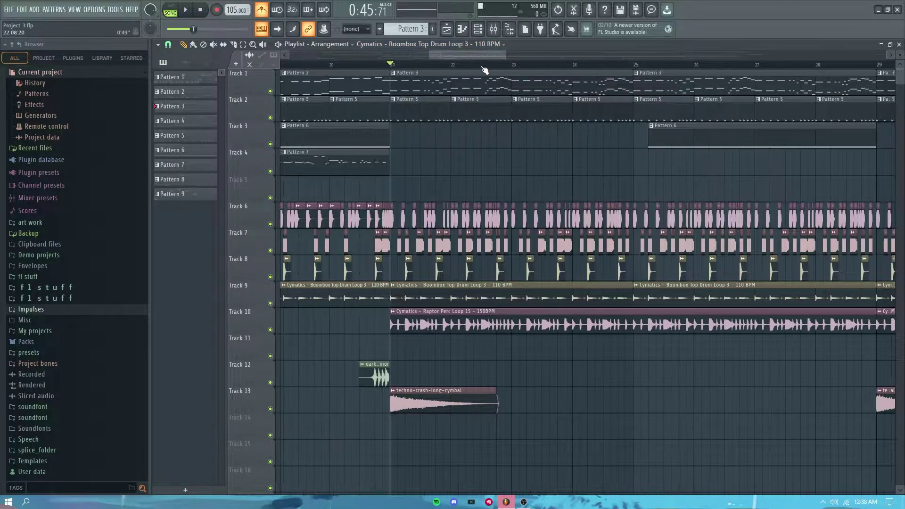
pyautogui.hscroll(2, 477, 52)
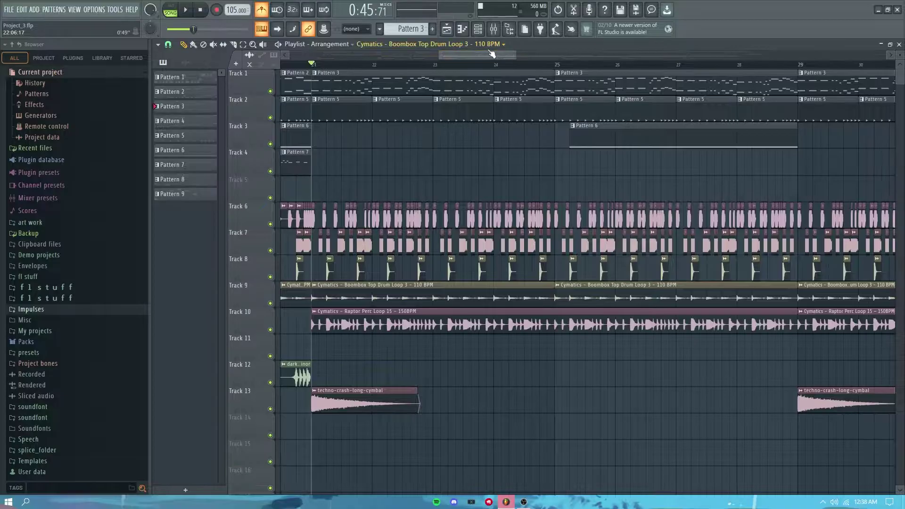
pyautogui.moveTo(475, 53); pyautogui.dragTo(471, 53)
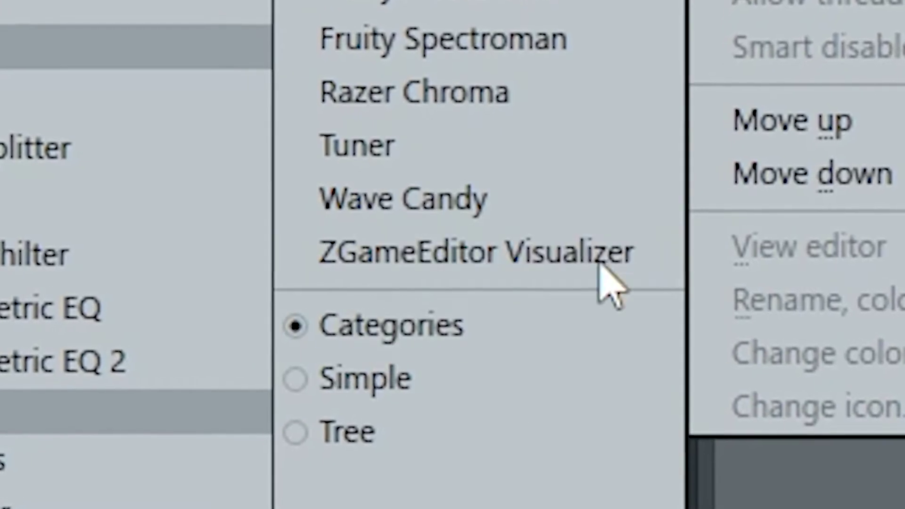
# Load ZGameEditor Visualizer on the Master track and review the images in its content list
pyautogui.click(781, 381)
pyautogui.click(834, 214)
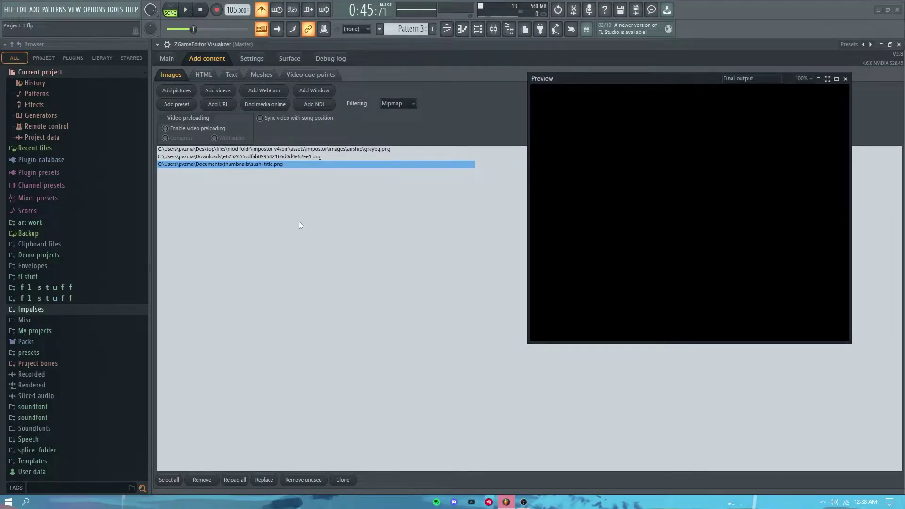
pyautogui.moveTo(255, 166); pyautogui.dragTo(219, 143)
pyautogui.click(307, 197)
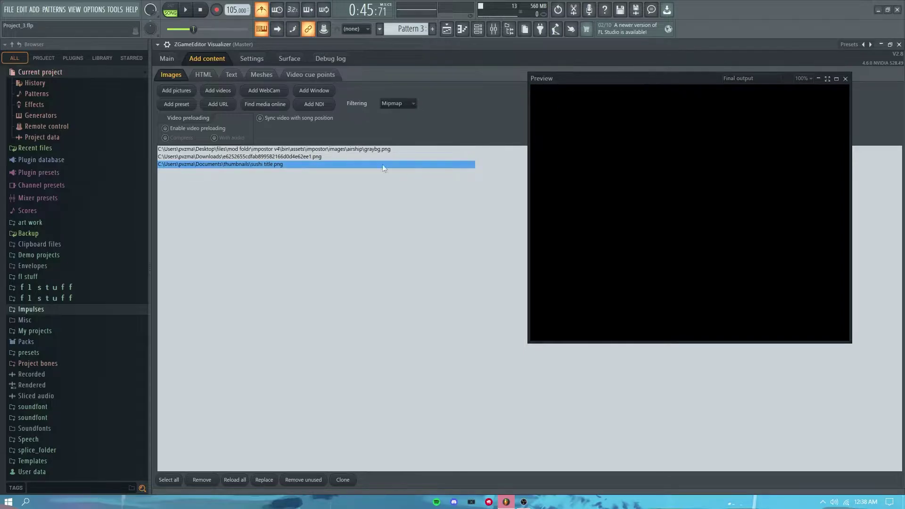
pyautogui.moveTo(383, 165); pyautogui.dragTo(358, 149)
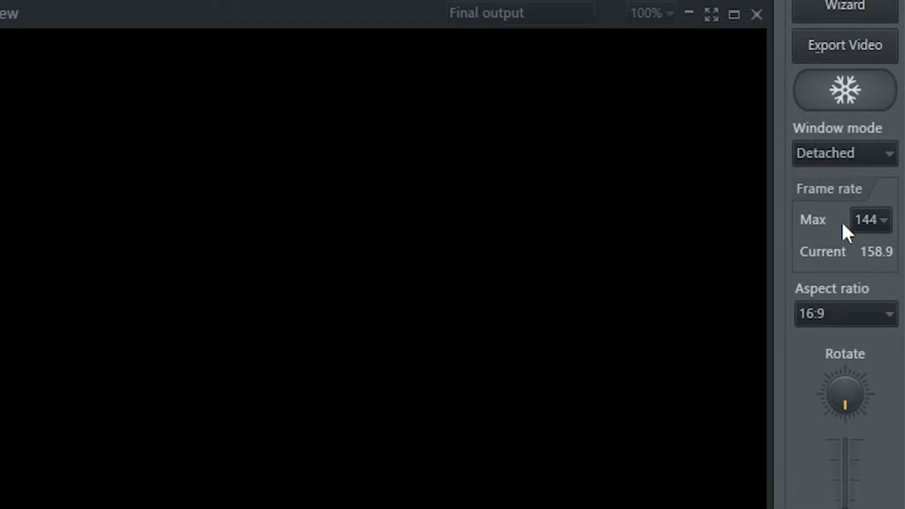
# Set the visualizer's maximum frame rate to 144
pyautogui.click(870, 221)
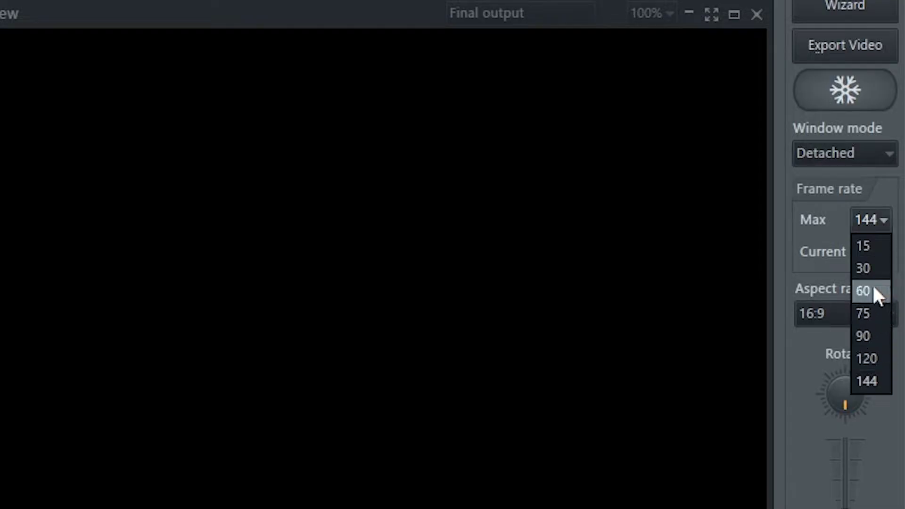
pyautogui.click(883, 222)
pyautogui.click(872, 222)
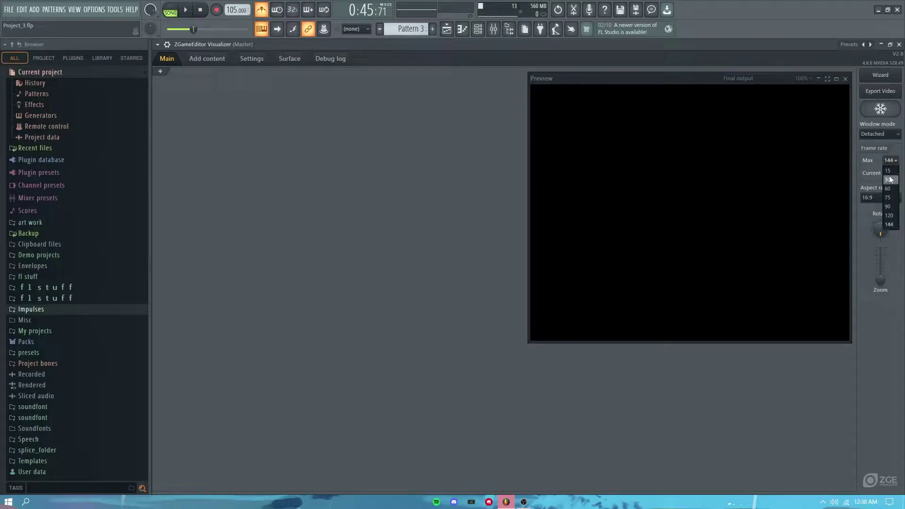
pyautogui.click(866, 269)
pyautogui.click(889, 160)
pyautogui.click(889, 226)
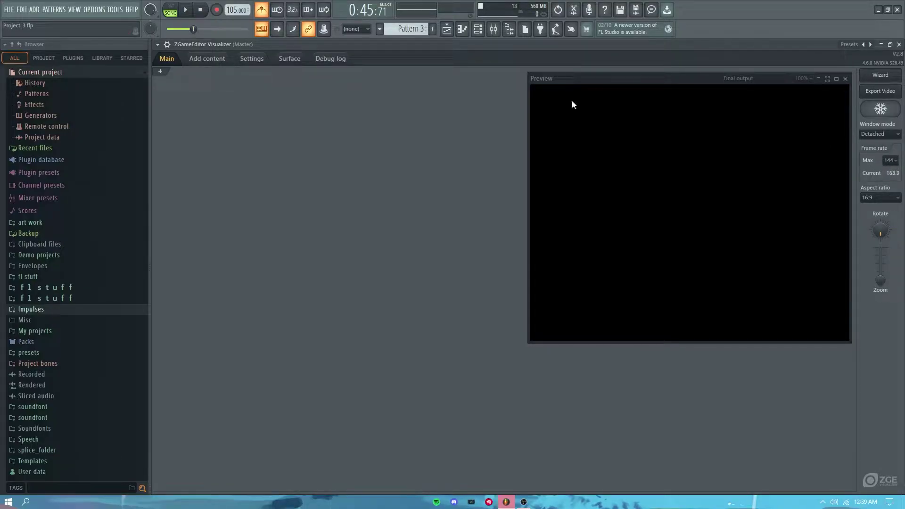
# Add a first visualizer layer with the Image effect and use graybg.png as its image source
pyautogui.click(160, 71)
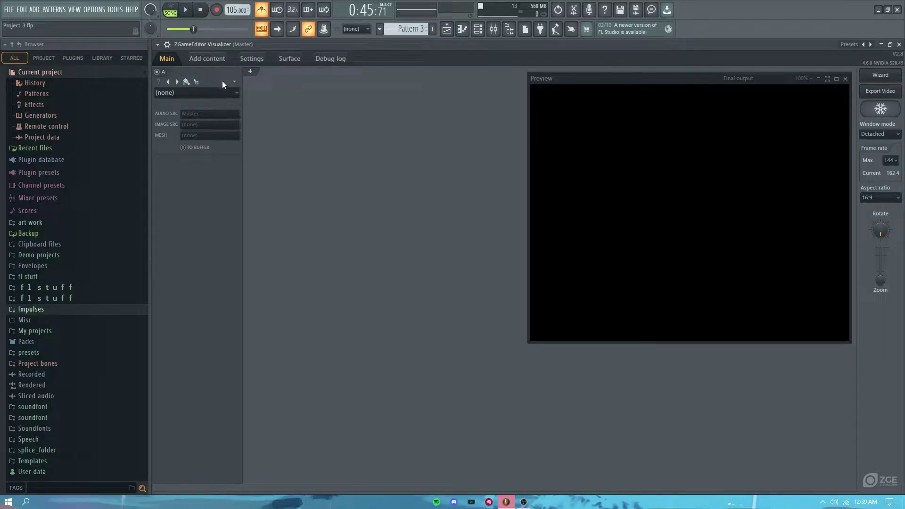
pyautogui.click(213, 93)
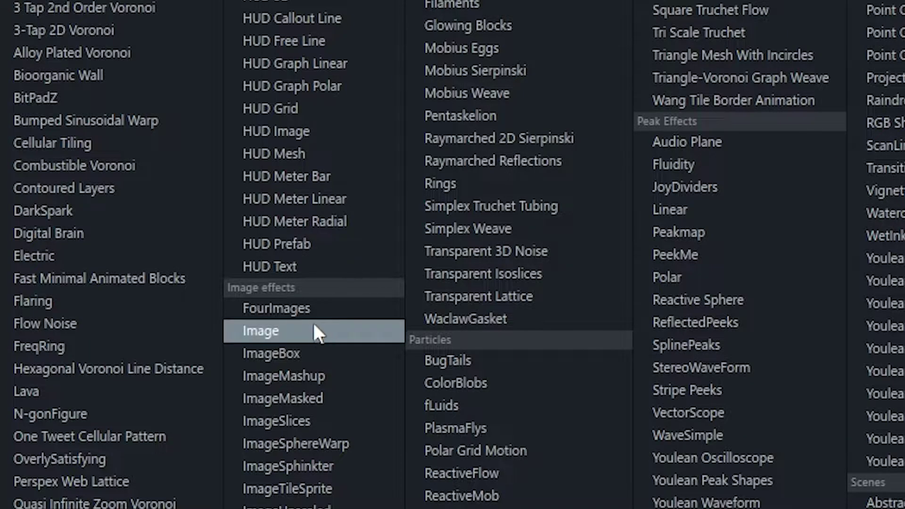
pyautogui.click(288, 321)
pyautogui.click(201, 125)
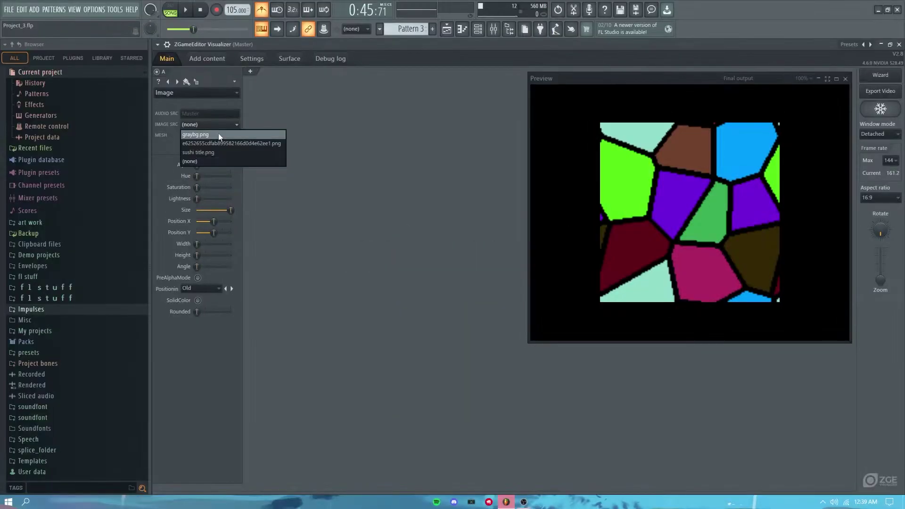
pyautogui.click(219, 135)
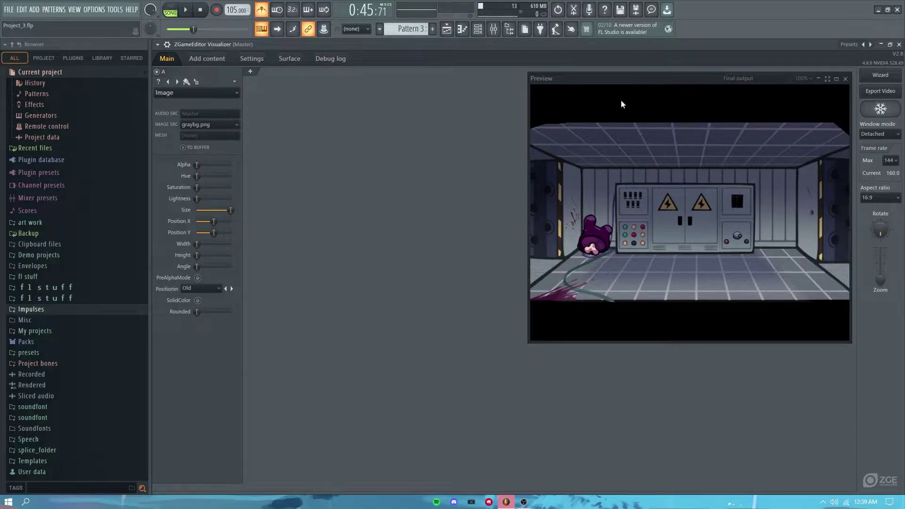
# Reposition the preview window and darken the graybg.png background by raising its Alpha to about three quarters
pyautogui.moveTo(643, 77); pyautogui.dragTo(507, 78)
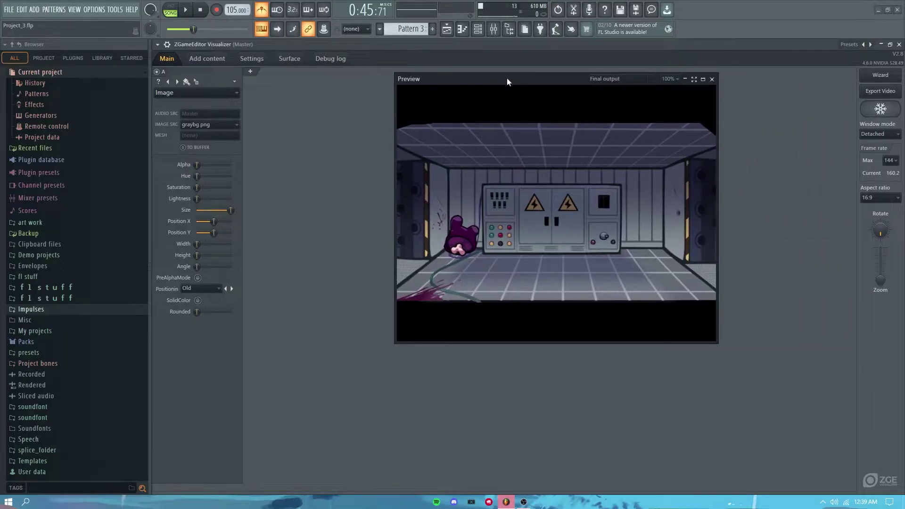
pyautogui.doubleClick(508, 78)
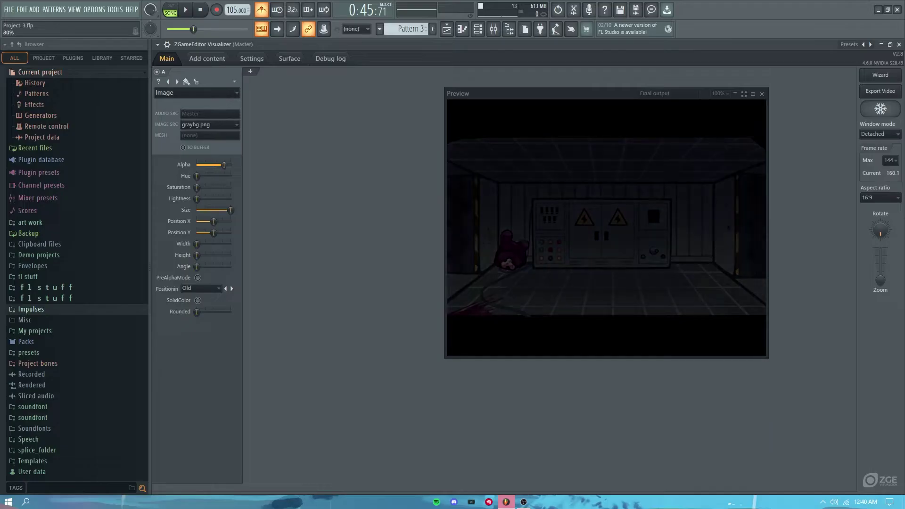
pyautogui.moveTo(224, 165); pyautogui.dragTo(197, 165)
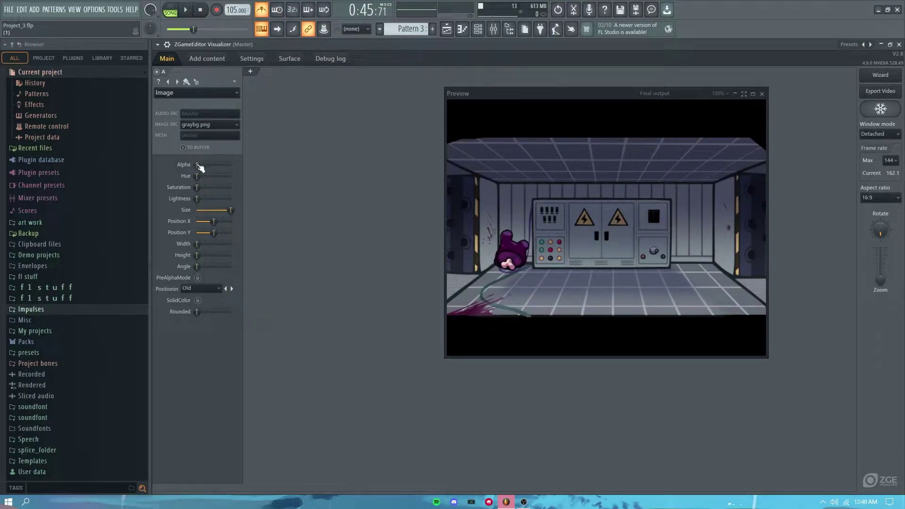
pyautogui.moveTo(197, 164); pyautogui.dragTo(222, 165)
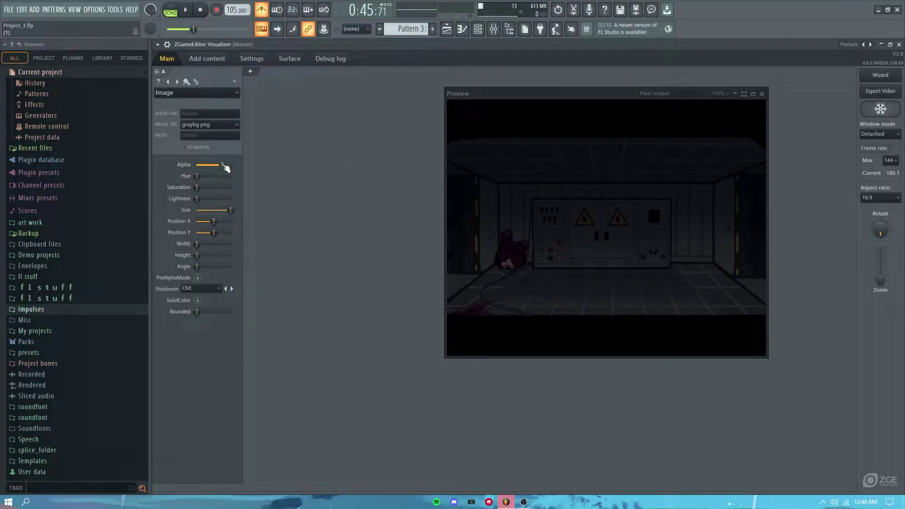
pyautogui.moveTo(222, 164); pyautogui.dragTo(223, 164)
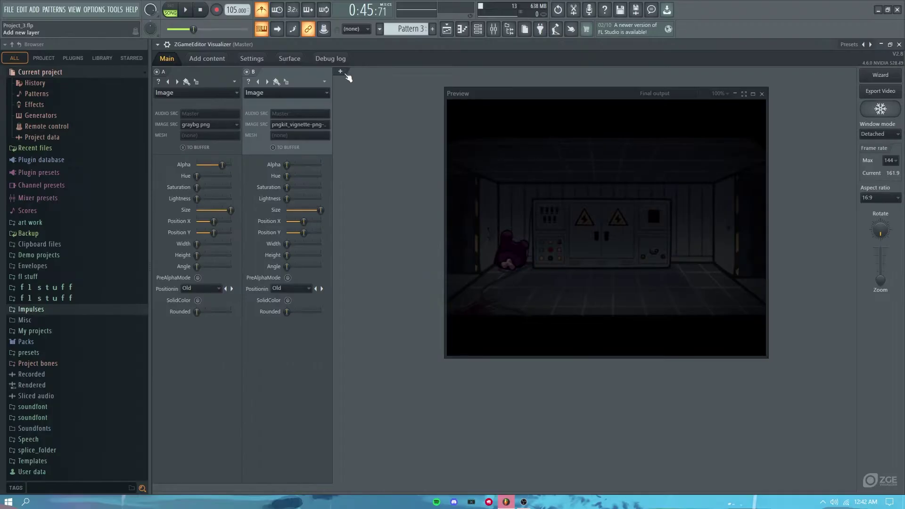
# Add layer C with the Youlean Peak Shapes effect and move the preview window clear of the layer columns
pyautogui.click(342, 71)
pyautogui.moveTo(519, 95); pyautogui.dragTo(603, 84)
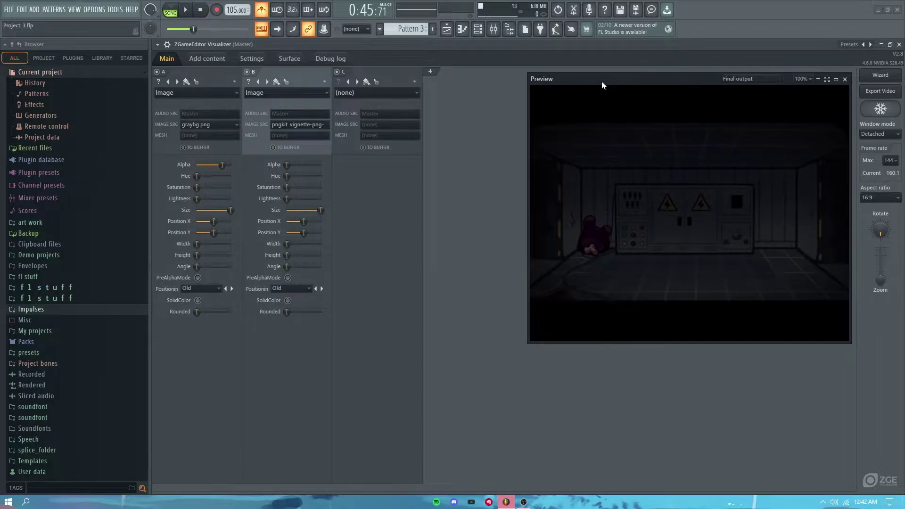
pyautogui.click(386, 92)
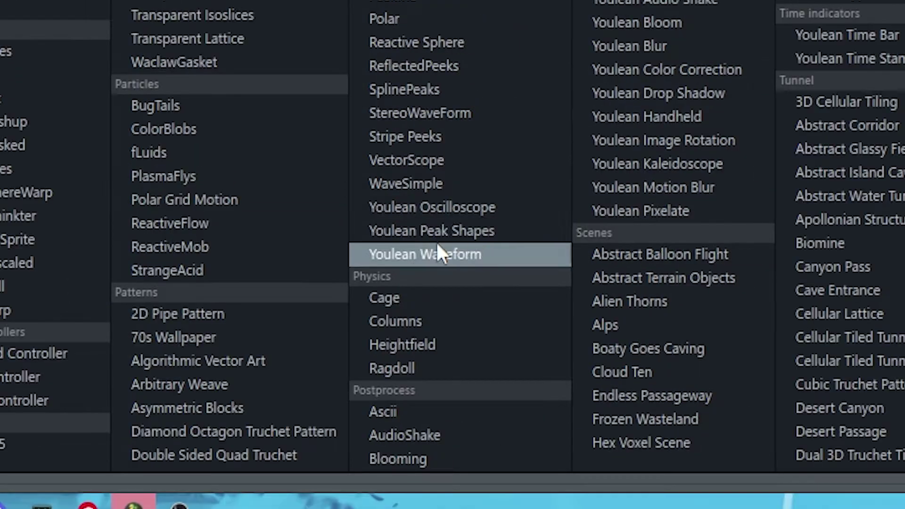
pyautogui.click(456, 233)
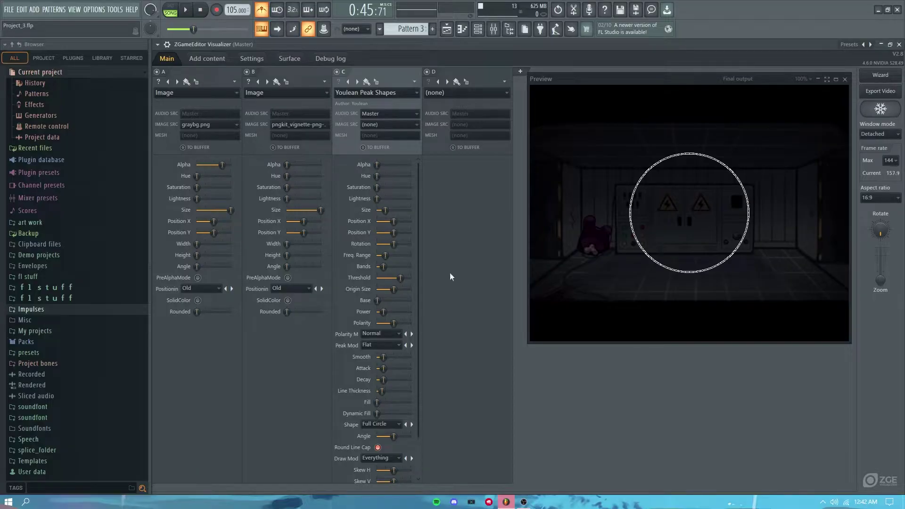
# Set the Youlean Peak Shapes layer's Polarity to maximum and its Shape to Flat, checking the bars during playback
pyautogui.moveTo(394, 322); pyautogui.dragTo(411, 323)
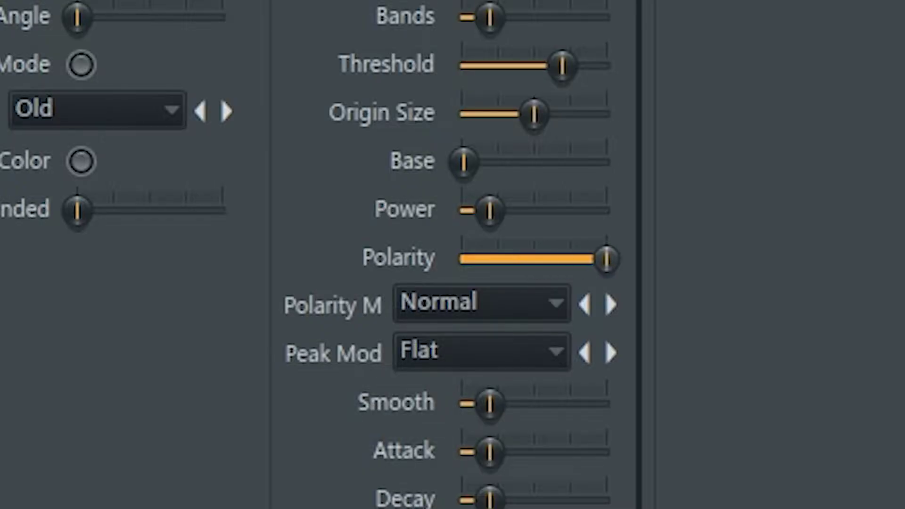
pyautogui.click(422, 308)
pyautogui.click(375, 345)
pyautogui.click(431, 254)
pyautogui.click(429, 286)
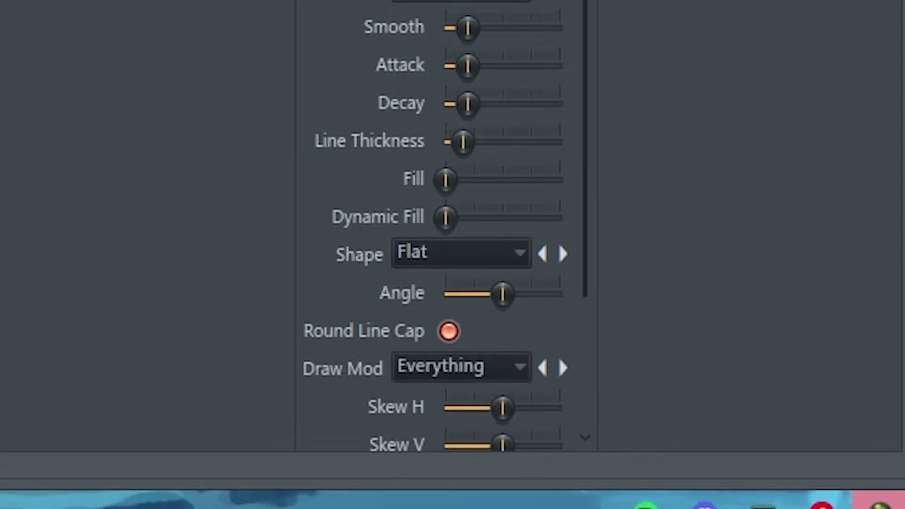
pyautogui.press('space')
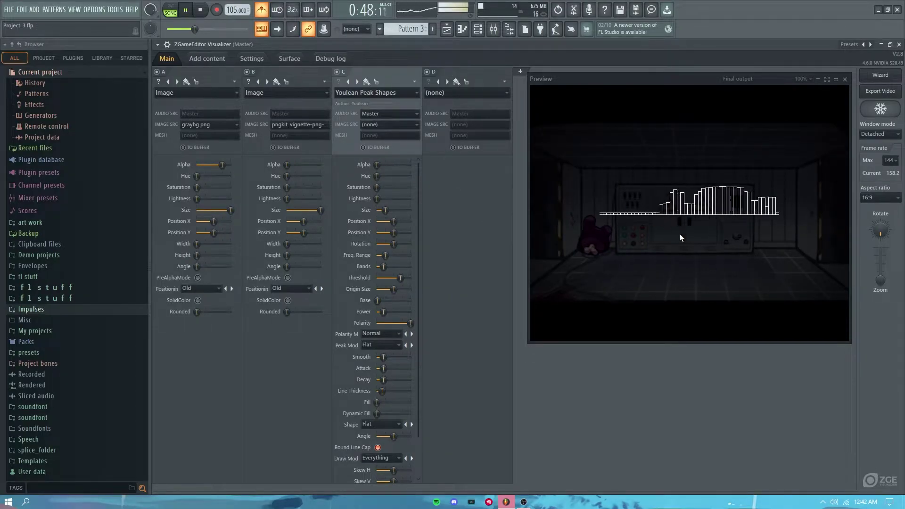
pyautogui.press('space')
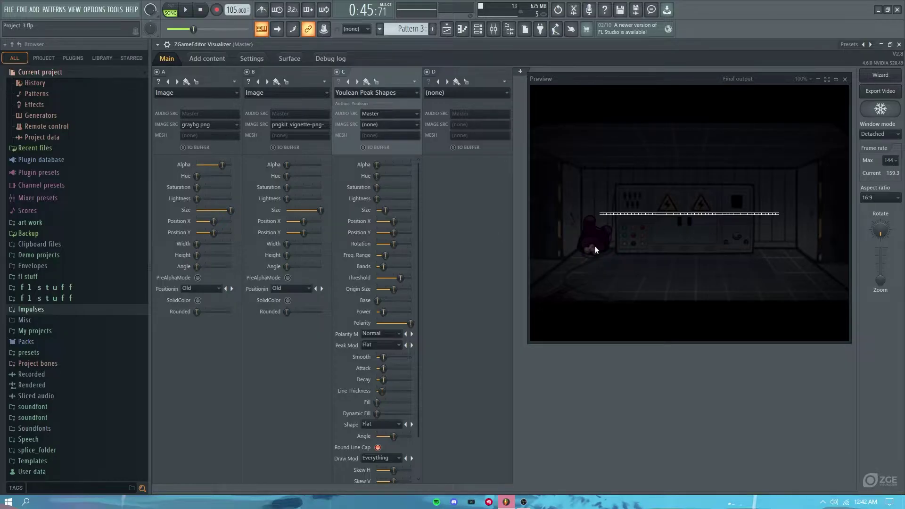
# Try a mid-range Polarity on the peak bars during playback, and return Polarity to maximum
pyautogui.moveTo(410, 323); pyautogui.dragTo(387, 321)
pyautogui.press('space')
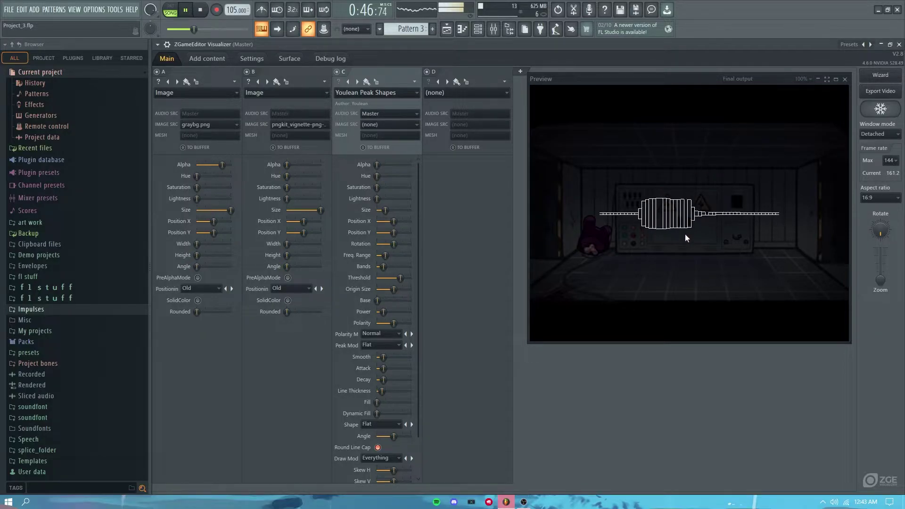
pyautogui.press('space')
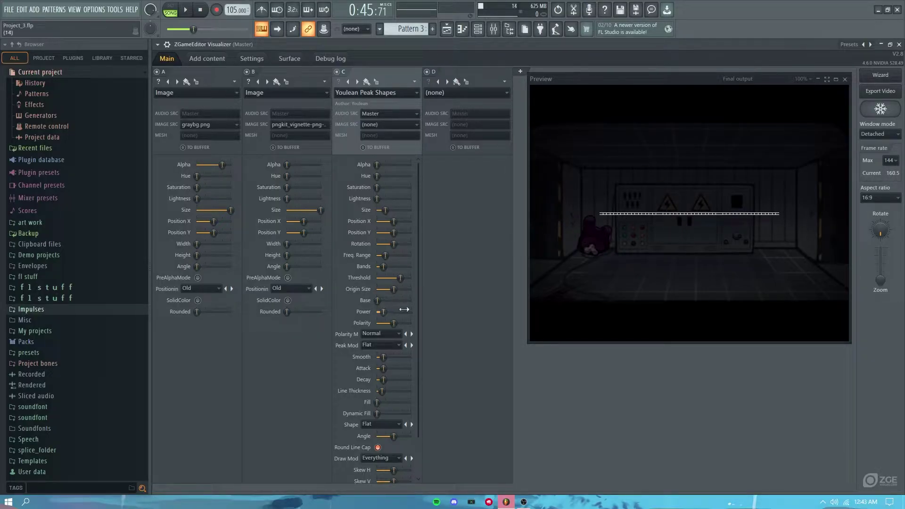
pyautogui.moveTo(394, 323); pyautogui.dragTo(413, 325)
# Lower the peak layer's Threshold to about a quarter and its Bands to 10%, checking the bars during playback
pyautogui.moveTo(402, 279); pyautogui.dragTo(400, 279)
pyautogui.click(596, 82)
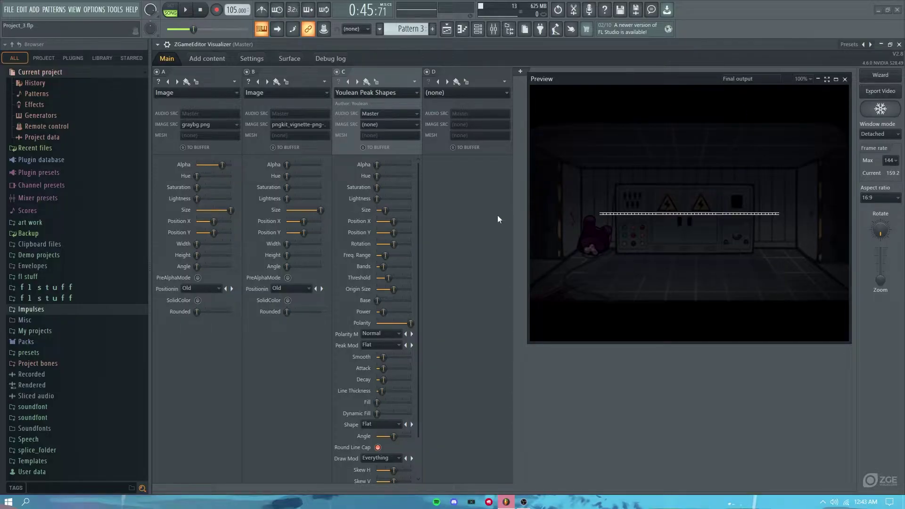
pyautogui.click(448, 43)
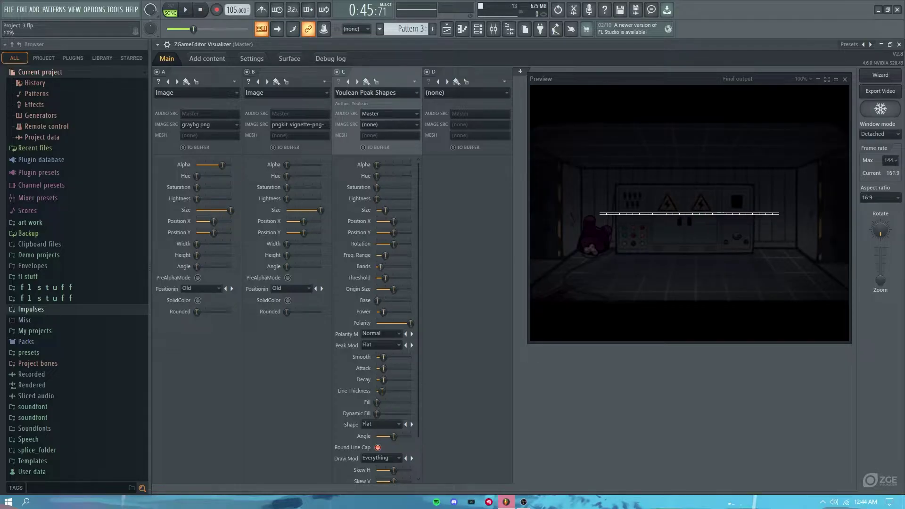
pyautogui.press('space')
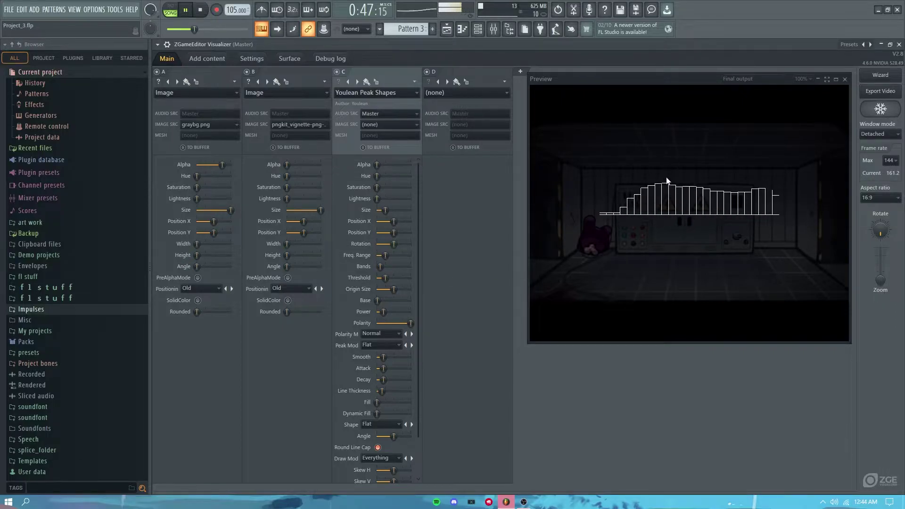
pyautogui.press('space')
pyautogui.moveTo(381, 266)
pyautogui.mouseDown()
pyautogui.moveTo(401, 266)
pyautogui.moveTo(380, 266)
pyautogui.mouseUp()
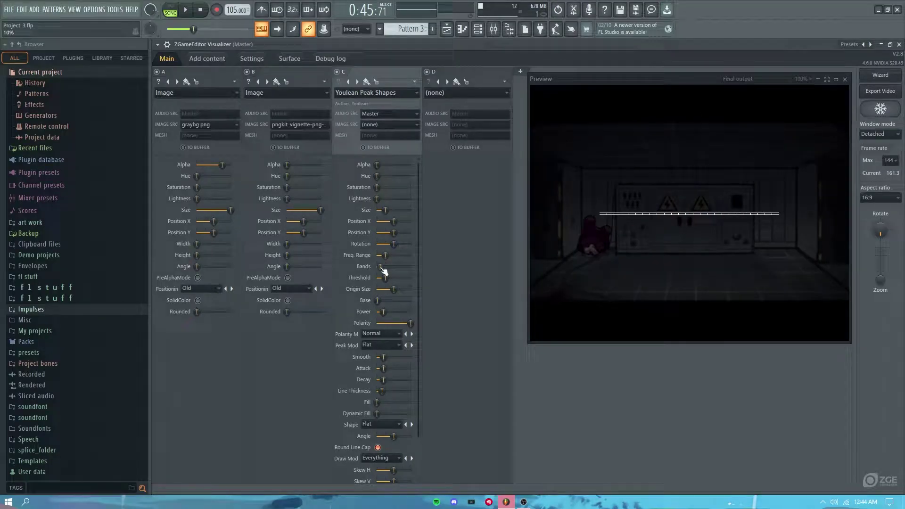
# Check the peak bars during playback and add the Youlean Bloom effect in layer D
pyautogui.press('space')
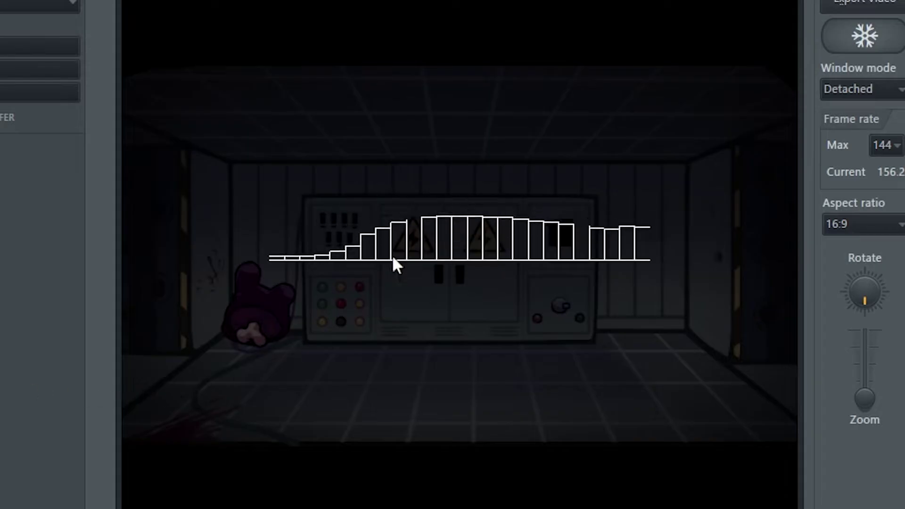
pyautogui.press('space')
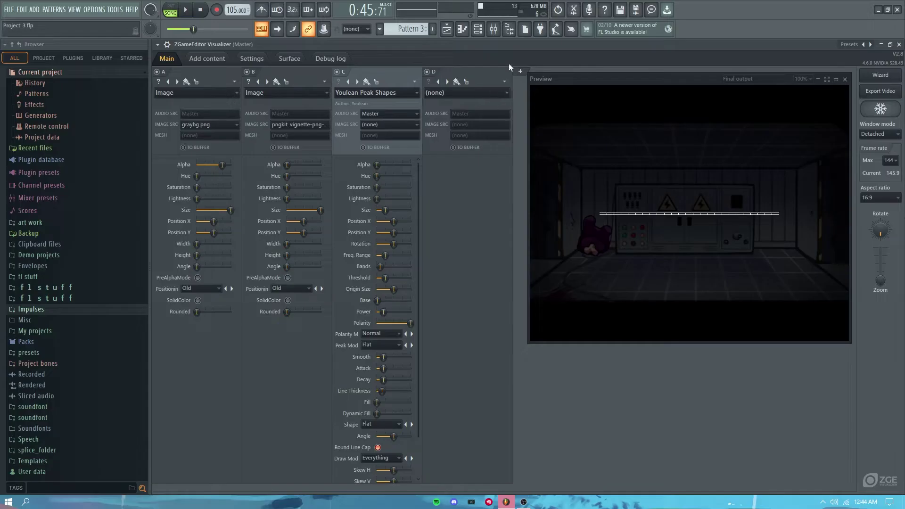
pyautogui.click(473, 90)
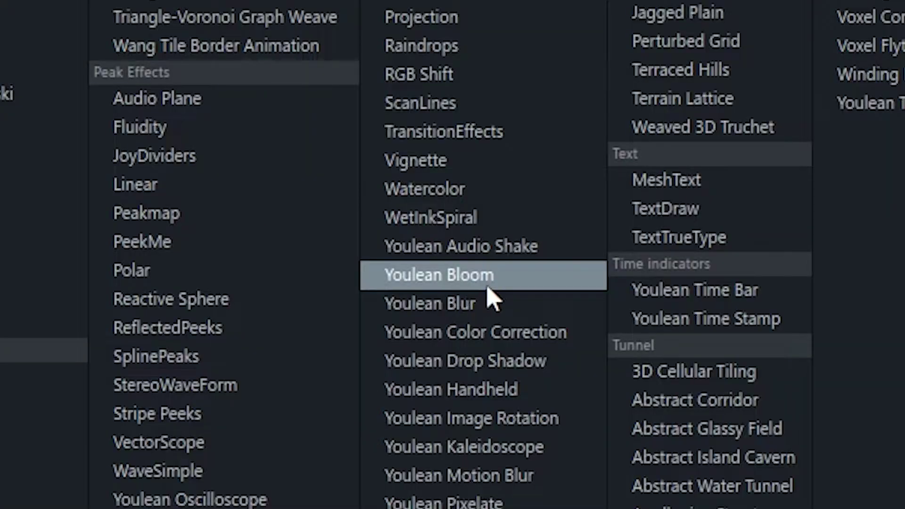
pyautogui.click(732, 316)
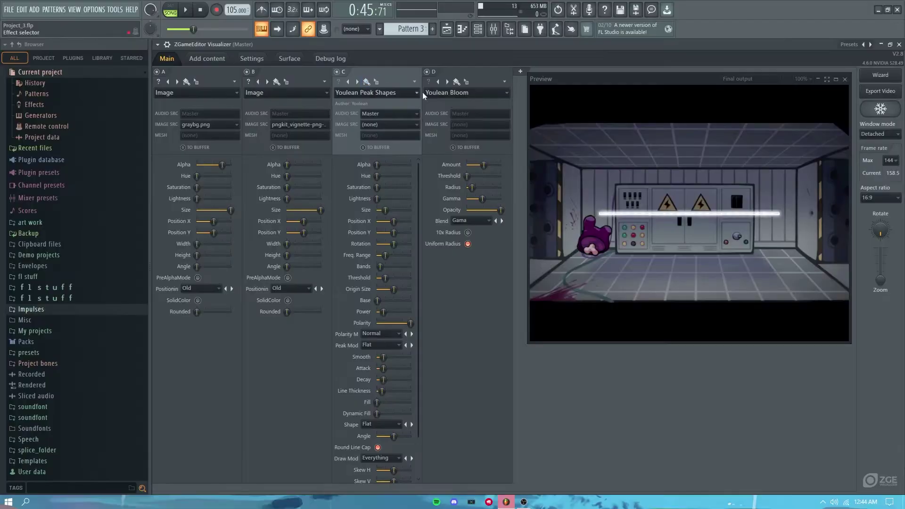
# Raise the Alpha of the background image in layer A to just over 91% to darken it under the bloom
pyautogui.click(293, 71)
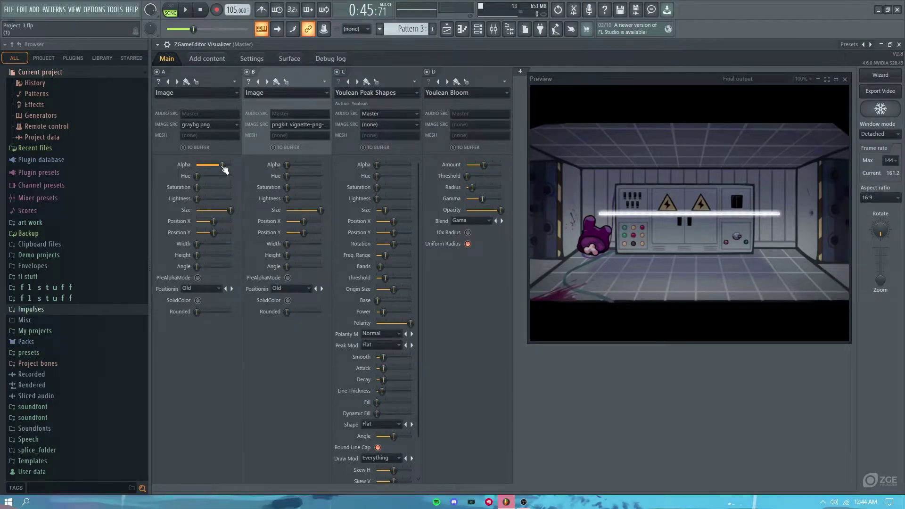
pyautogui.moveTo(222, 164); pyautogui.dragTo(228, 164)
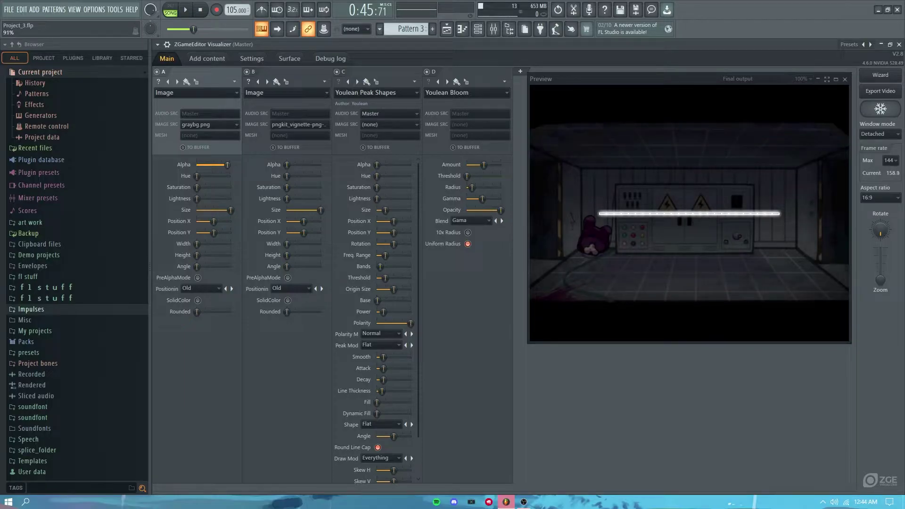
pyautogui.moveTo(287, 164)
pyautogui.mouseDown()
pyautogui.moveTo(320, 164)
pyautogui.moveTo(286, 164)
pyautogui.mouseUp()
pyautogui.moveTo(228, 165); pyautogui.dragTo(229, 165)
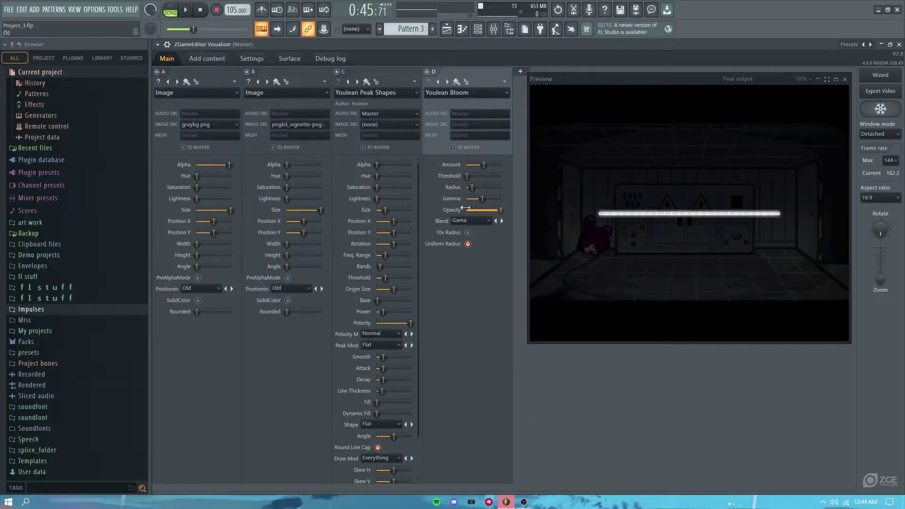
# Lower the Youlean Bloom layer's Amount to 25% and its Opacity to 45%, check the glow during playback, and save the project
pyautogui.press('space')
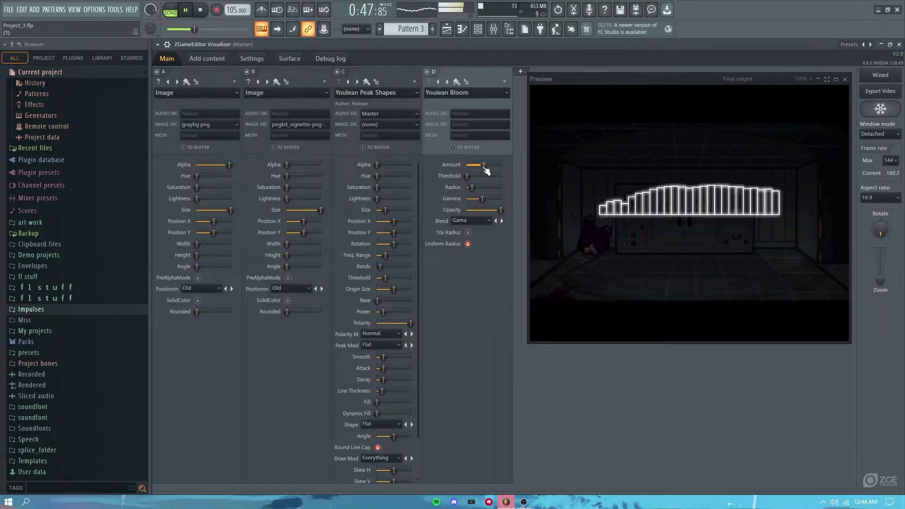
pyautogui.press('space')
pyautogui.moveTo(469, 168); pyautogui.dragTo(461, 168)
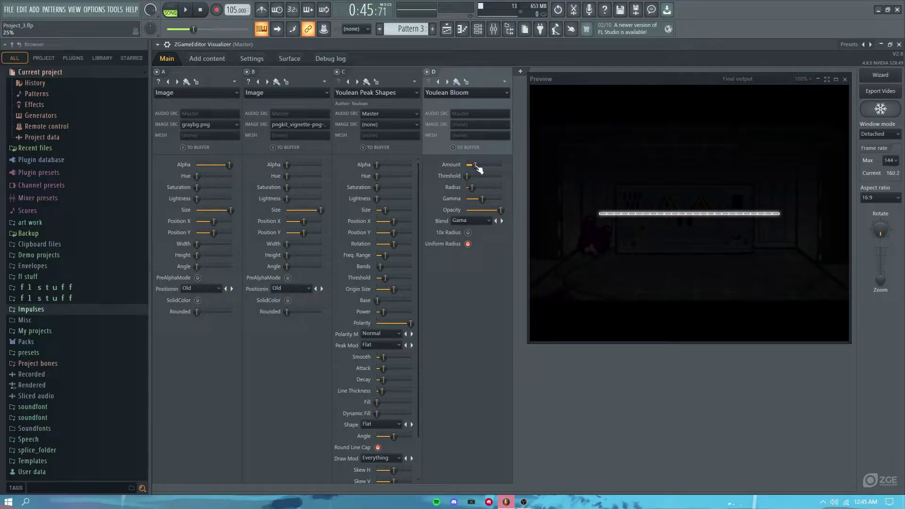
pyautogui.moveTo(501, 210); pyautogui.dragTo(482, 210)
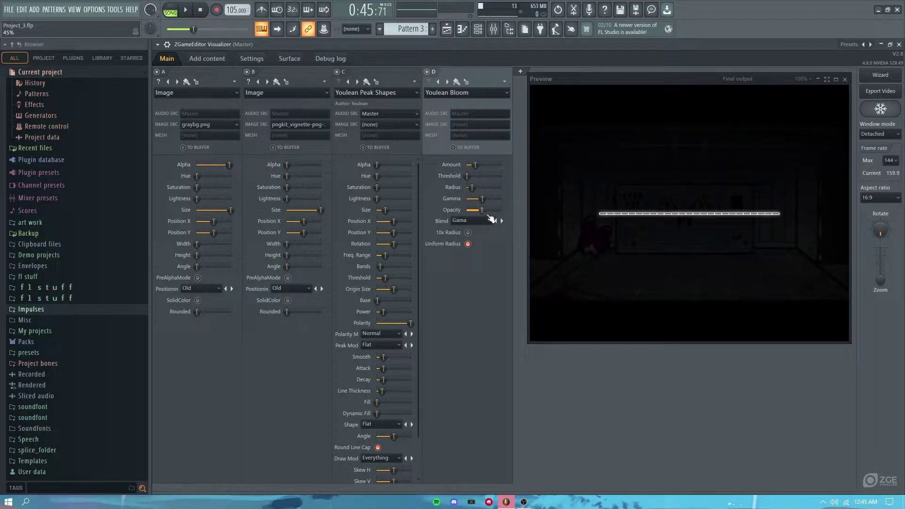
pyautogui.press('space')
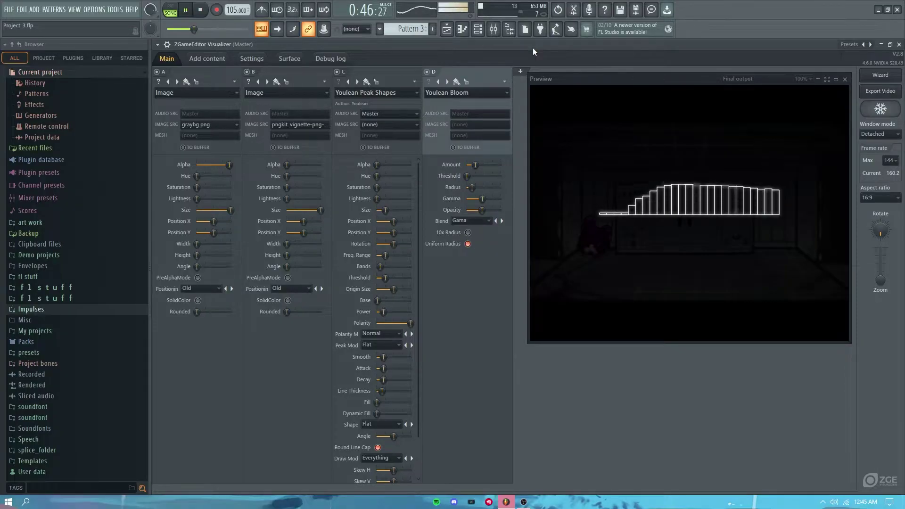
pyautogui.hotkey('ctrl', 's')
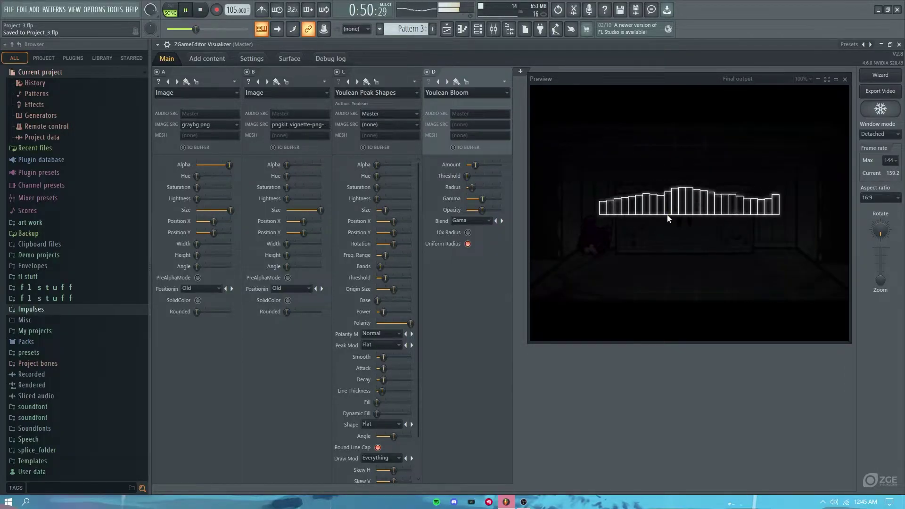
pyautogui.press('space')
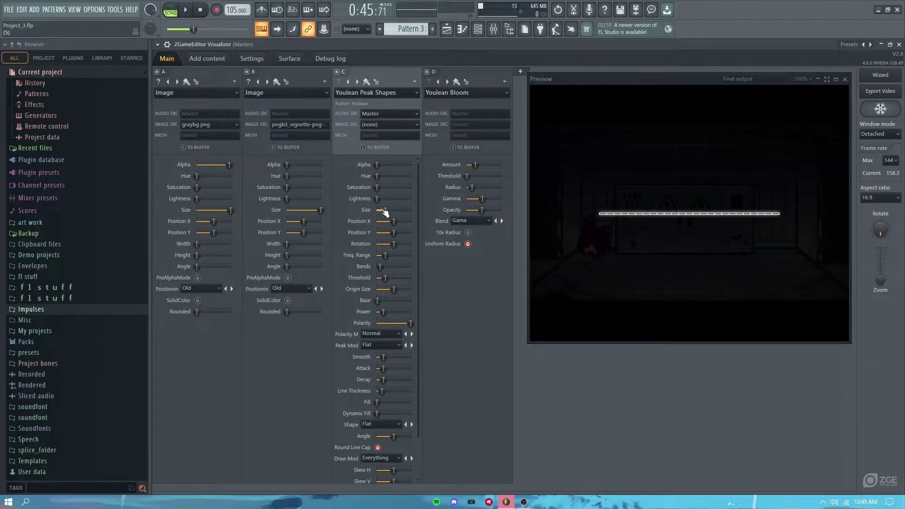
# Increase the peak layer's Size until the bars span the preview's full width, and reset its Position X
pyautogui.moveTo(386, 212); pyautogui.dragTo(393, 211)
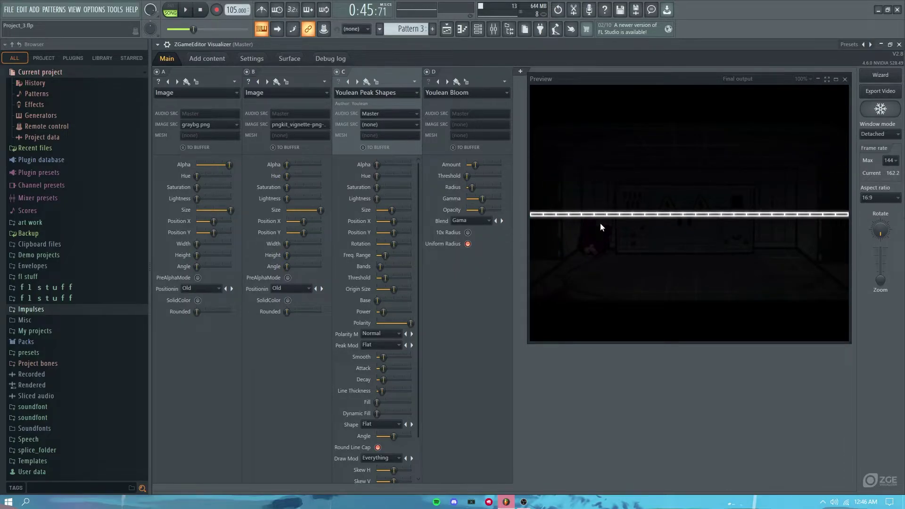
pyautogui.rightClick(396, 224)
pyautogui.click(402, 228)
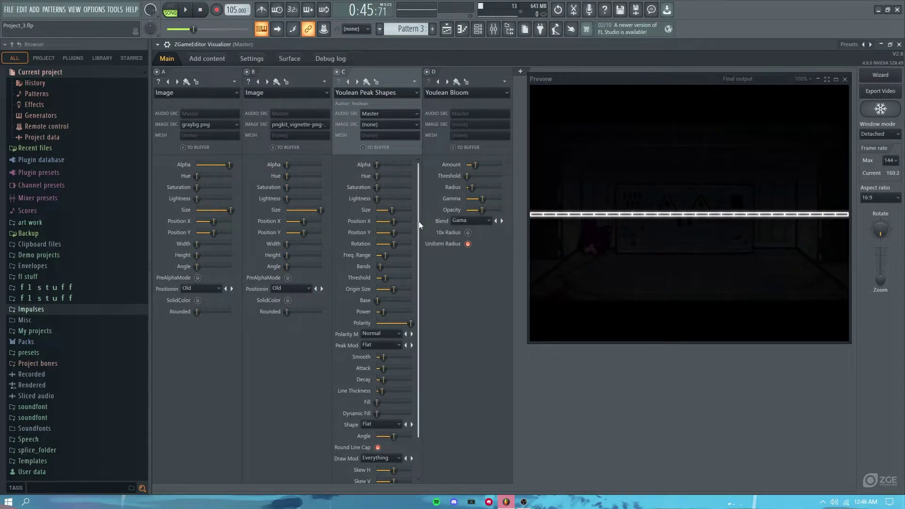
# Lower the peak layer's Position Y to about 31% so the bars rise from the image's lower edge, checking them during playback
pyautogui.moveTo(395, 232); pyautogui.dragTo(387, 232)
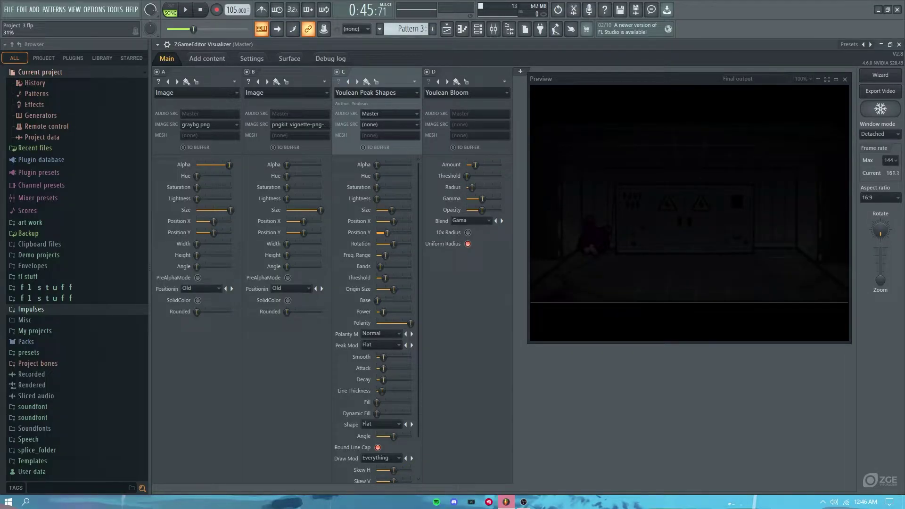
pyautogui.press('space')
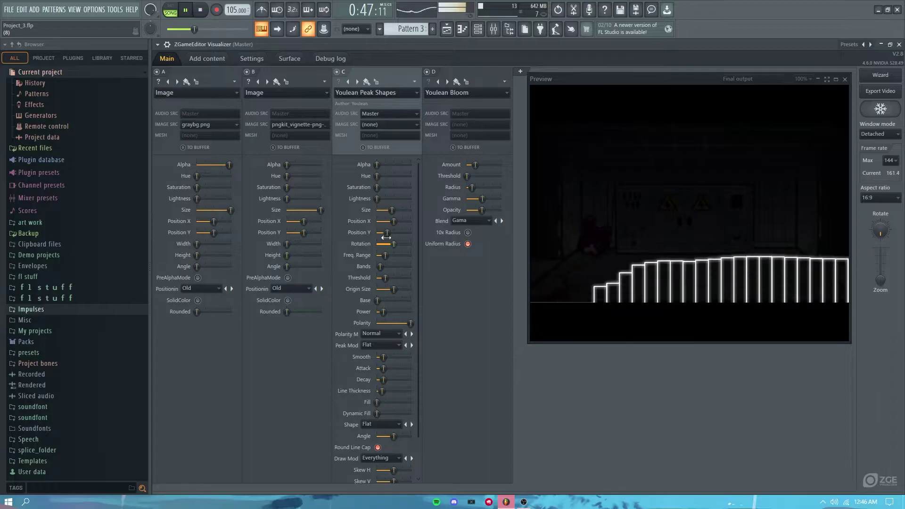
pyautogui.press('space')
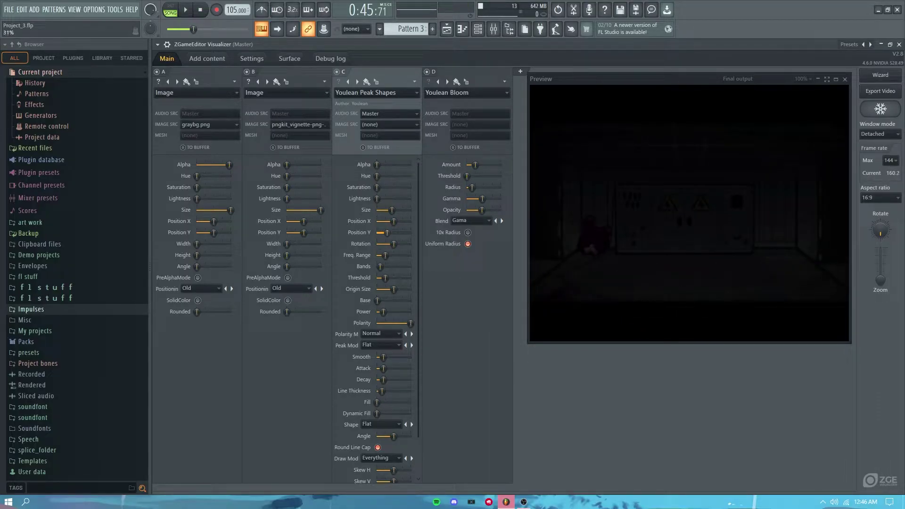
pyautogui.press('space')
pyautogui.press('space')
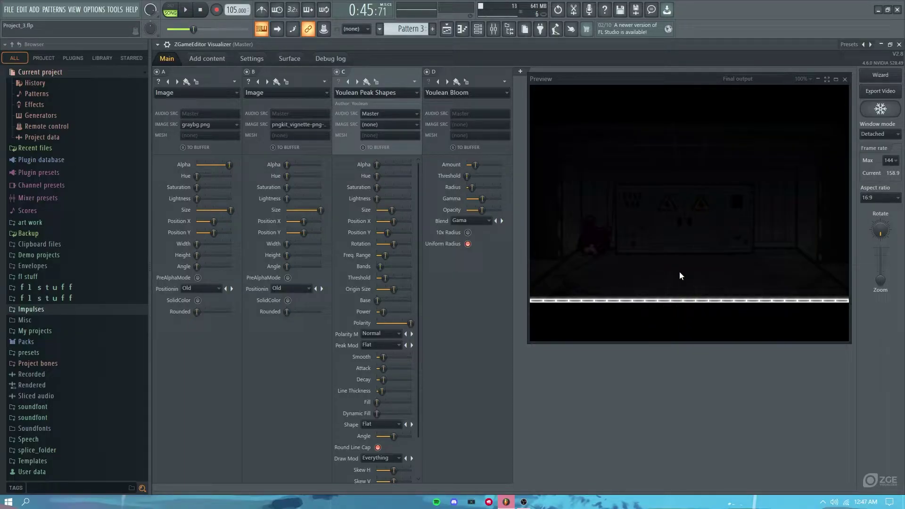
pyautogui.click(494, 31)
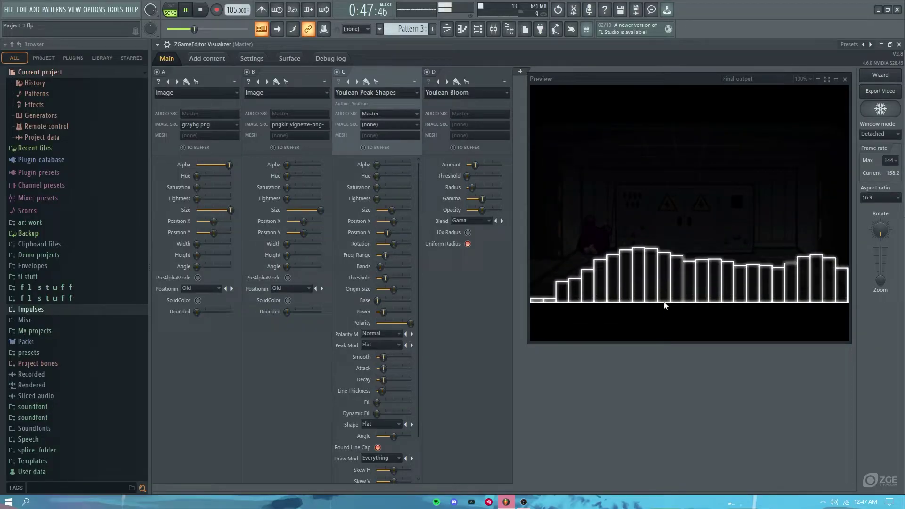
pyautogui.press('space')
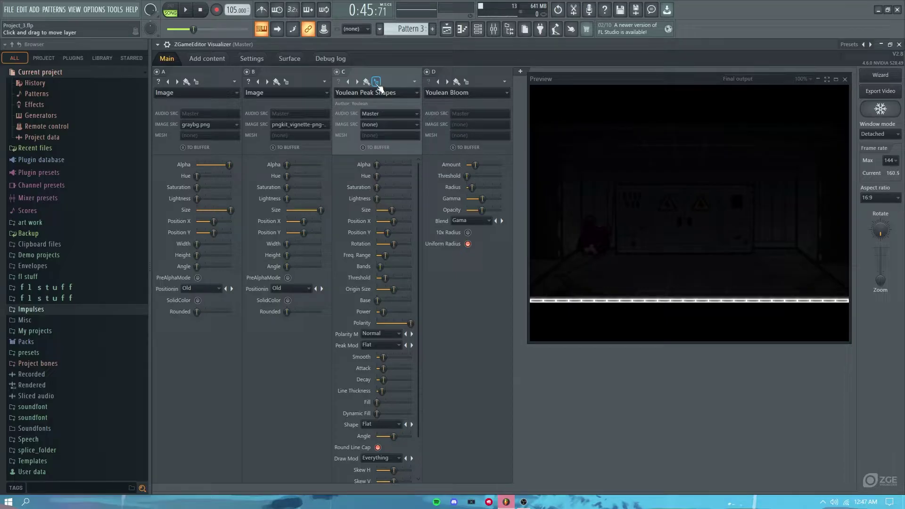
# Clone the Youlean Peak Shapes layer and raise the copy's Position Y until its bars sit on the image's upper edge
pyautogui.click(414, 83)
pyautogui.click(426, 104)
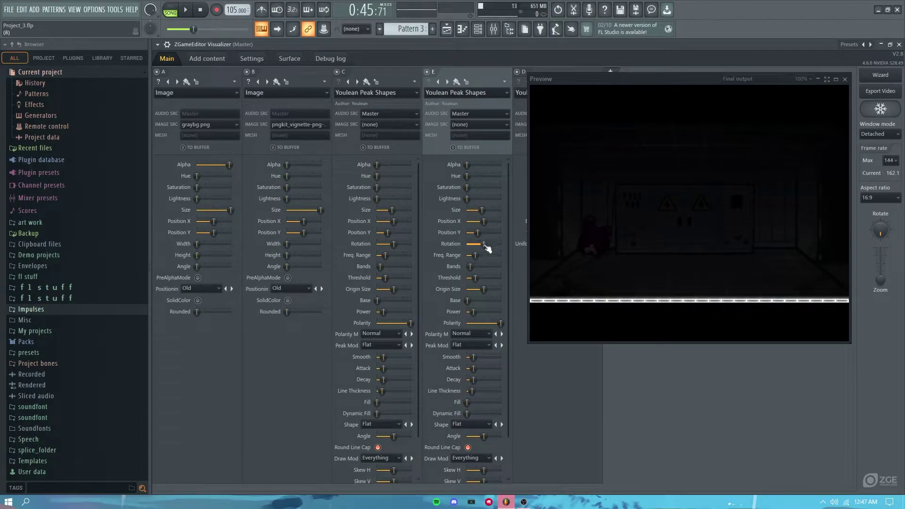
pyautogui.moveTo(477, 233); pyautogui.dragTo(490, 233)
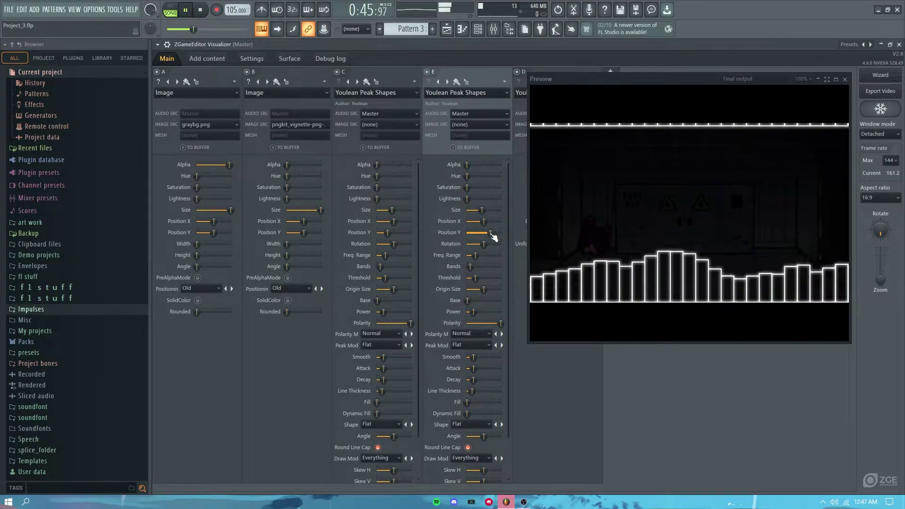
# Try the copied peak layer with its Polarity lowered to minimum during playback, and save the project
pyautogui.moveTo(500, 323); pyautogui.dragTo(485, 324)
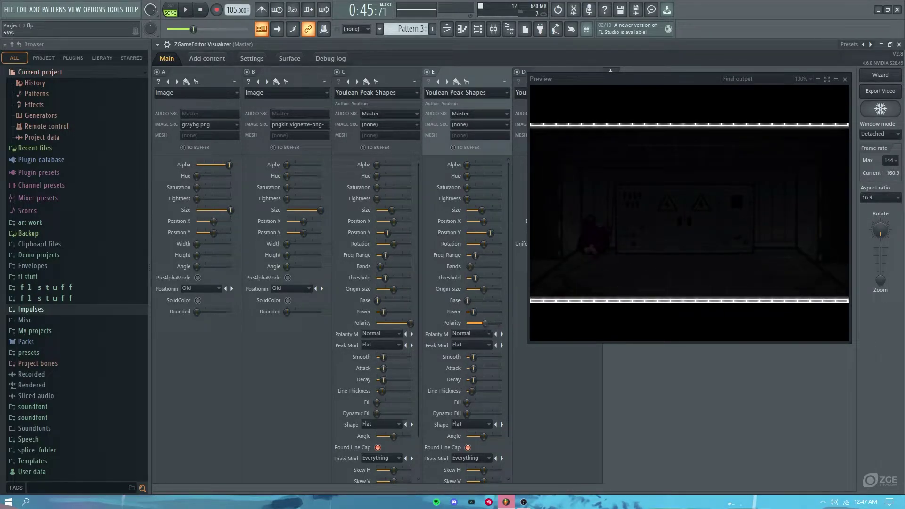
pyautogui.press('space')
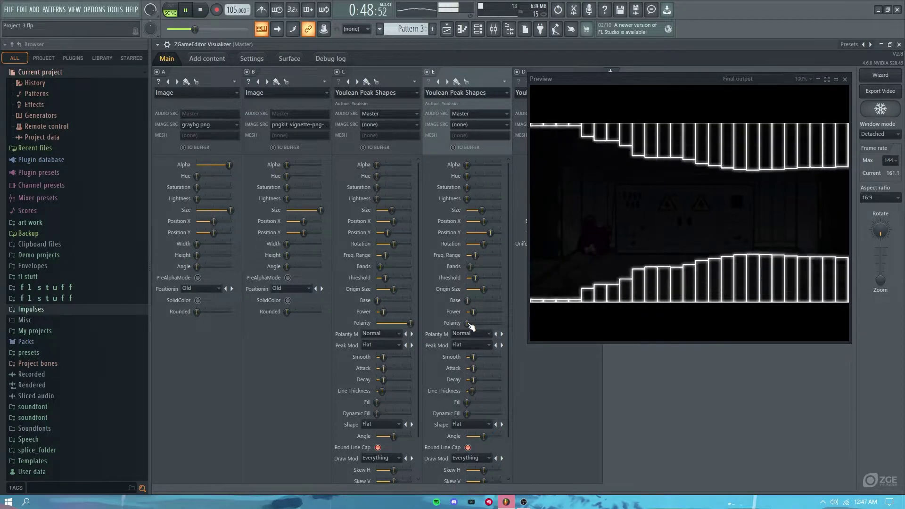
pyautogui.hotkey('ctrl', 's')
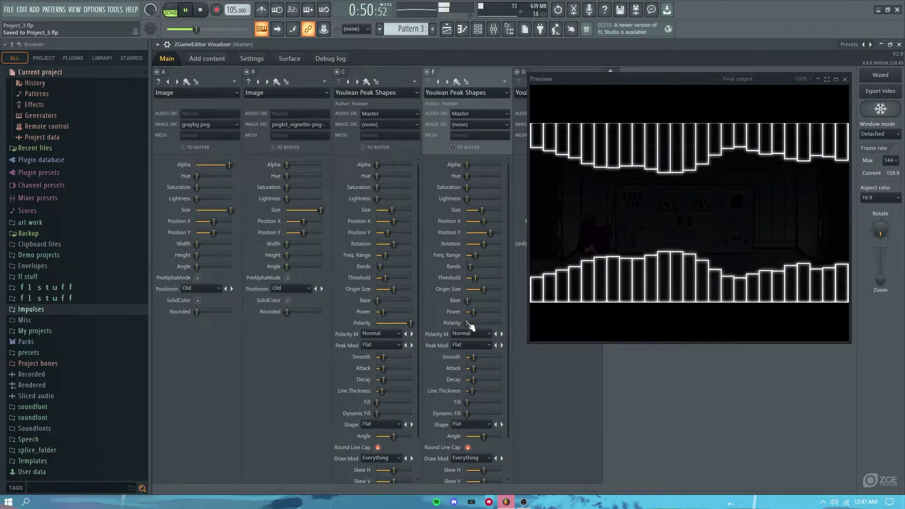
pyautogui.press('space')
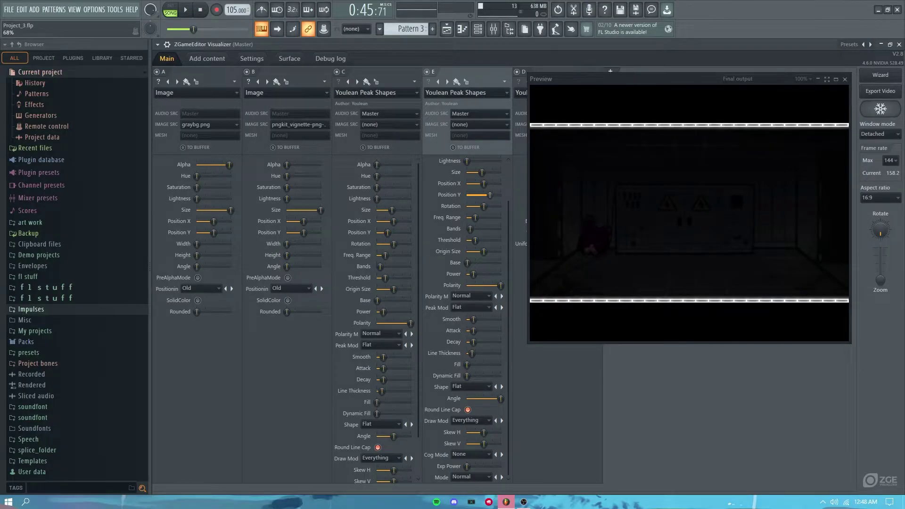
# Play back both rows of peak bars to check them, and save the project
pyautogui.press('space')
pyautogui.press('space')
pyautogui.hotkey('ctrl', 's')
pyautogui.press('space')
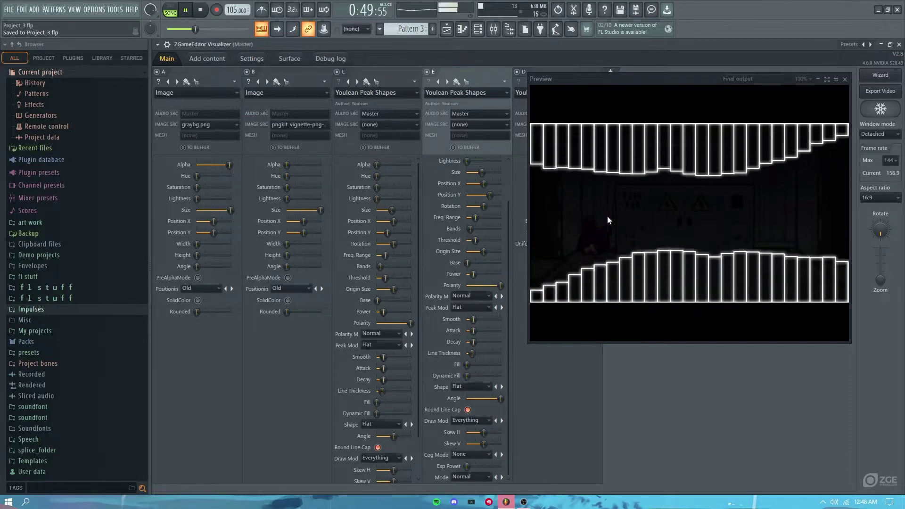
pyautogui.press('space')
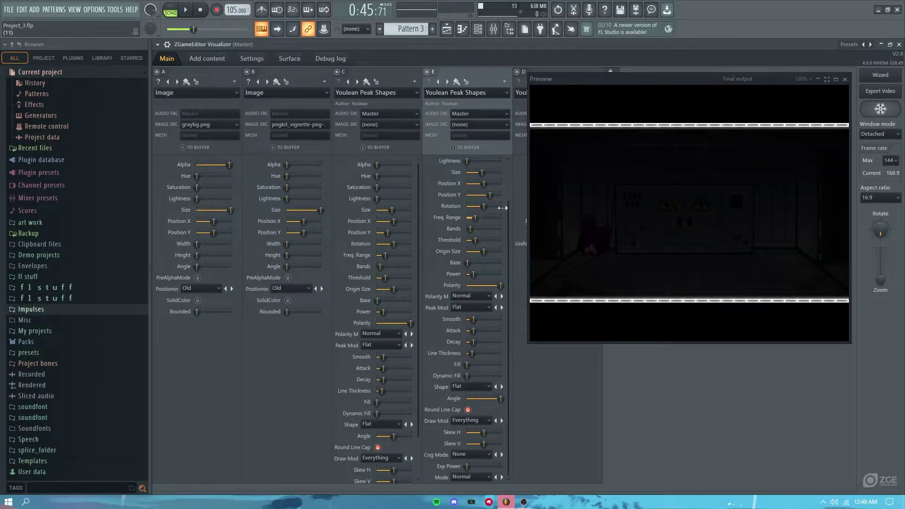
# Move the preview window clear of the Bloom layer and add an Image layer F with the breakfast sandwich picture as its source
pyautogui.moveTo(560, 79); pyautogui.dragTo(279, 77)
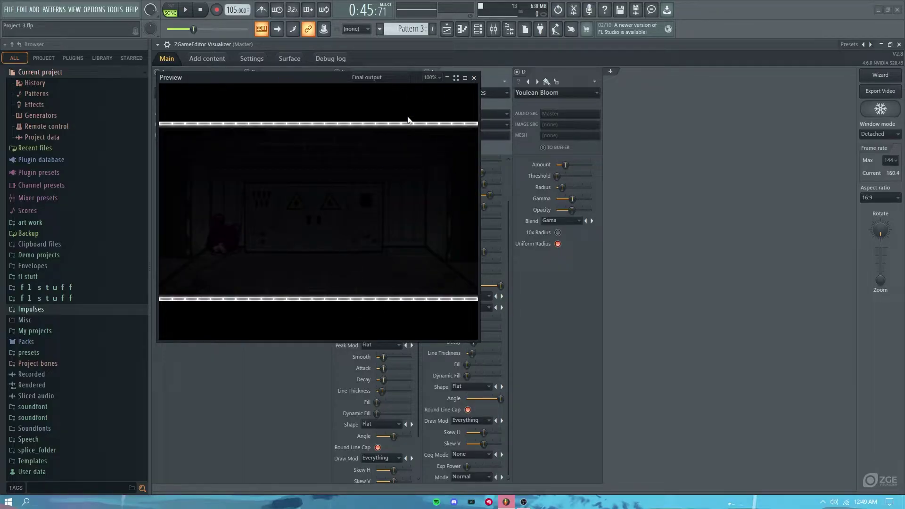
pyautogui.click(610, 72)
pyautogui.click(617, 92)
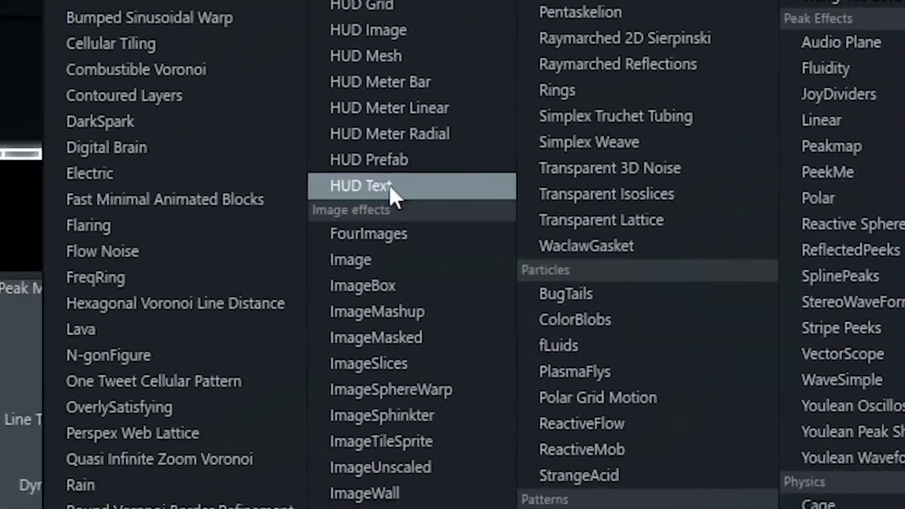
pyautogui.click(144, 19)
pyautogui.click(641, 125)
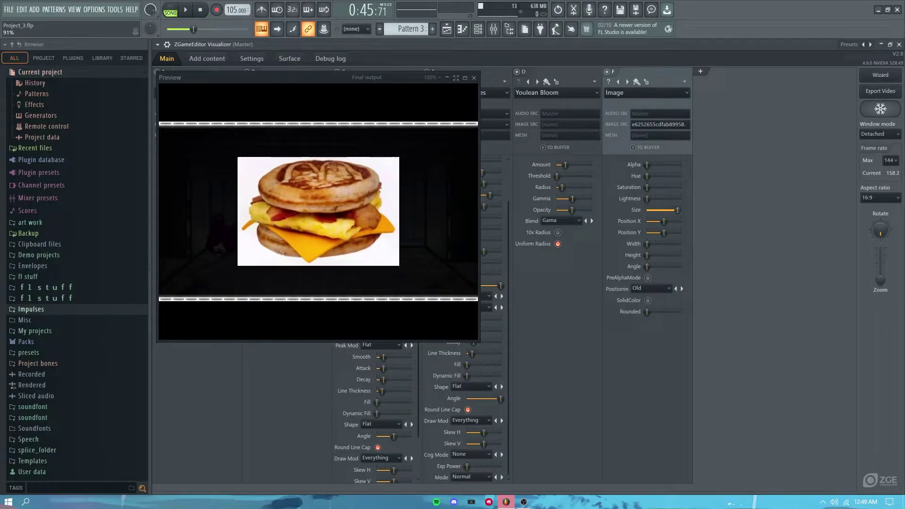
# Reduce the sandwich image's Size to about 90% and lower its Position X to near minimum so it sits off-screen
pyautogui.moveTo(677, 210); pyautogui.dragTo(678, 214)
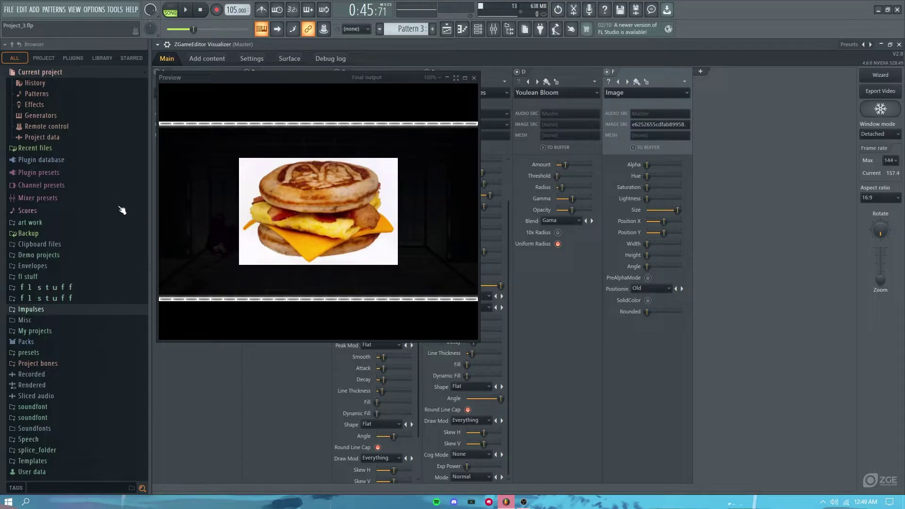
pyautogui.moveTo(664, 222); pyautogui.dragTo(648, 222)
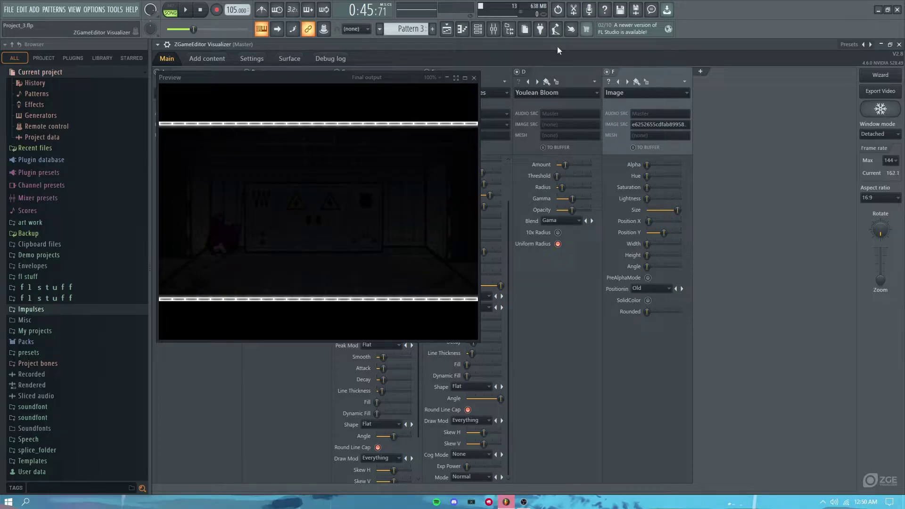
# Create an automation clip for the layer F image's Position X and make it span two bars from bar 21
pyautogui.rightClick(649, 221)
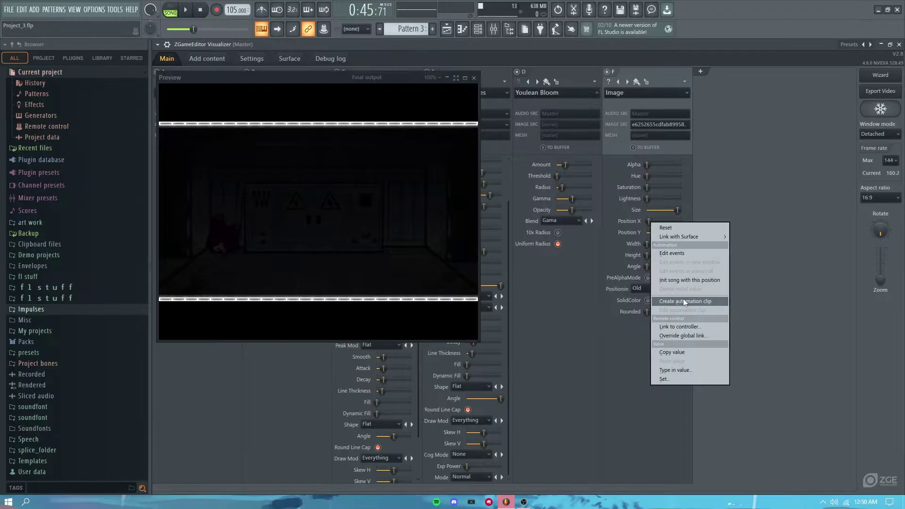
pyautogui.click(431, 216)
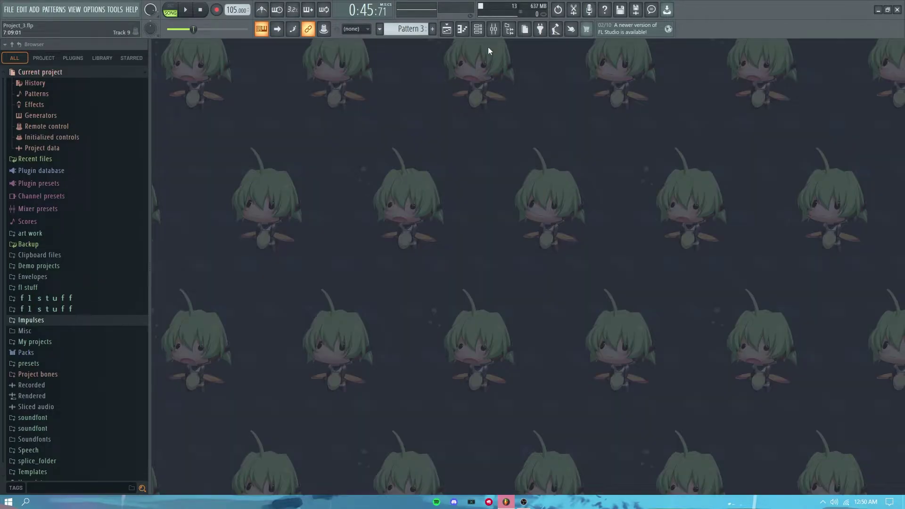
pyautogui.click(447, 30)
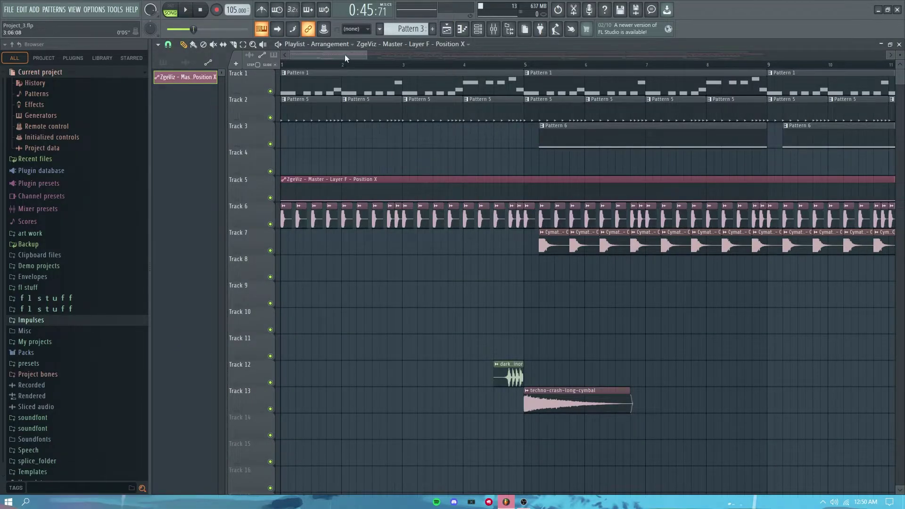
pyautogui.hotkey('ctrl', 's')
pyautogui.scroll(-1, 401, 196)
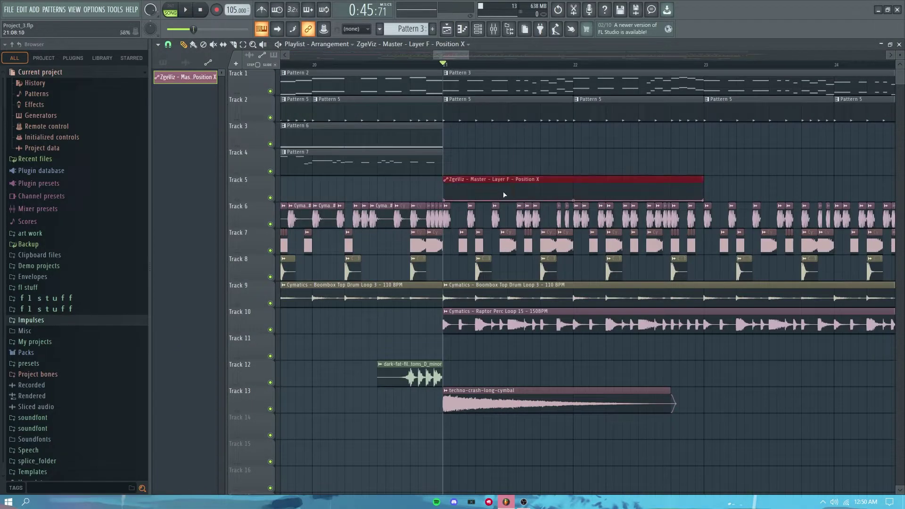
# Move the Position X automation clip down from Track 5 to the empty Track 25, still starting at bar 21
pyautogui.scroll(-3, 523, 188)
pyautogui.hotkey('shift', 'Down')
pyautogui.hotkey('shift', 'Down')
pyautogui.hotkey('shift', 'Down')
pyautogui.hotkey('shift', 'Down')
pyautogui.hotkey('shift', 'Down')
pyautogui.hotkey('shift', 'Down')
pyautogui.hotkey('shift', 'Down')
pyautogui.hotkey('shift', 'Down')
pyautogui.hotkey('shift', 'Down')
pyautogui.hotkey('shift', 'Down')
pyautogui.hotkey('shift', 'Down')
pyautogui.hotkey('shift', 'Down')
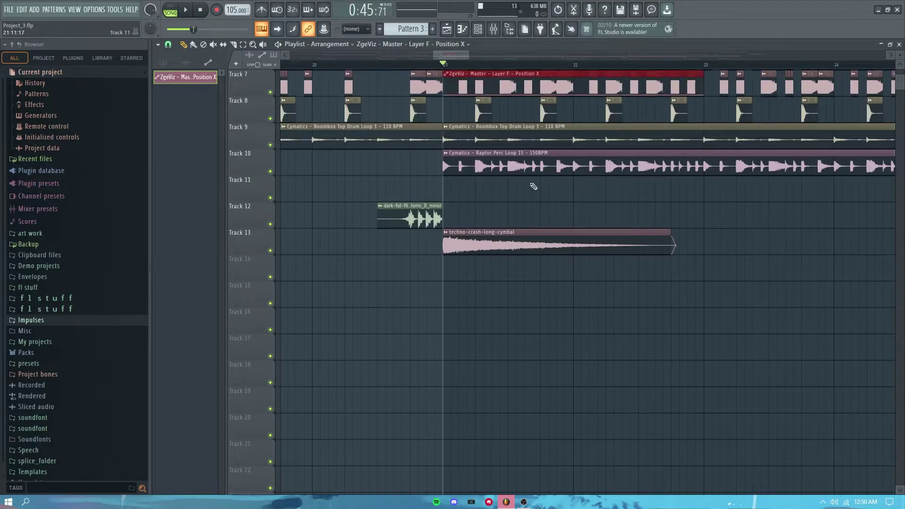
pyautogui.hscroll(1, 533, 186)
pyautogui.scroll(-4, 445, 197)
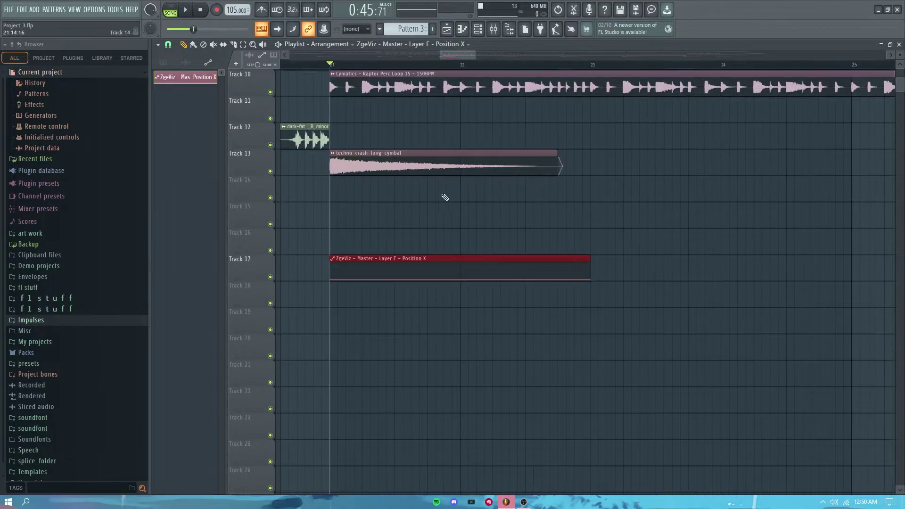
pyautogui.hotkey('shift', 'Down')
pyautogui.hotkey('shift', 'Down')
pyautogui.hotkey('shift', 'Down')
pyautogui.scroll(10, 446, 264)
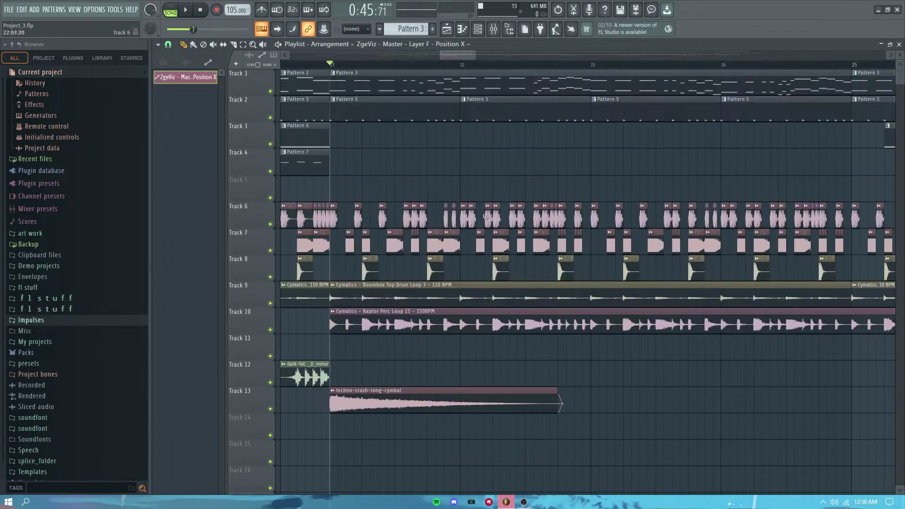
pyautogui.scroll(-3, 446, 300)
pyautogui.scroll(3, 448, 297)
pyautogui.scroll(-15, 471, 250)
pyautogui.hotkey('shift', 'Down')
pyautogui.hotkey('shift', 'Down')
pyautogui.hotkey('shift', 'Down')
pyautogui.hotkey('shift', 'Down')
pyautogui.hotkey('shift', 'Down')
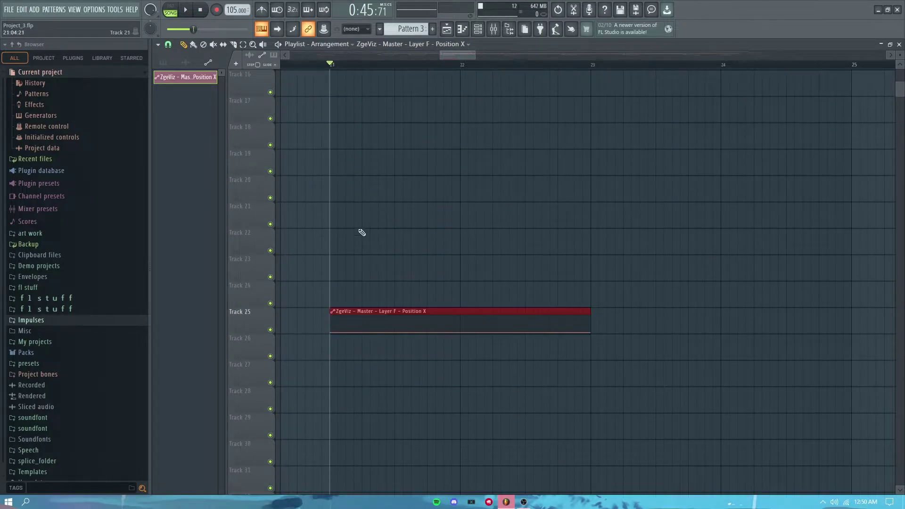
pyautogui.scroll(1, 364, 319)
pyautogui.scroll(10, 231, 346)
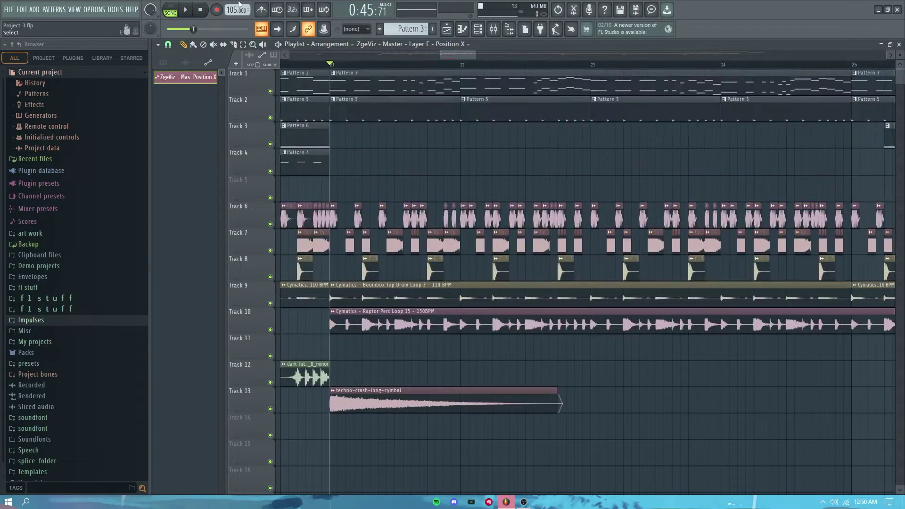
pyautogui.scroll(-10, 254, 330)
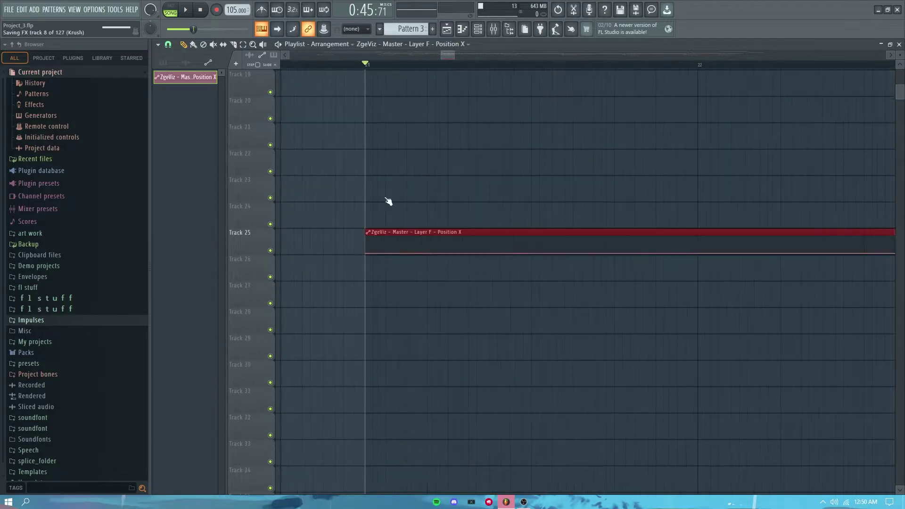
# Try raising the sandwich image's Position X in the visualizer to find the value that centres it
pyautogui.click(493, 37)
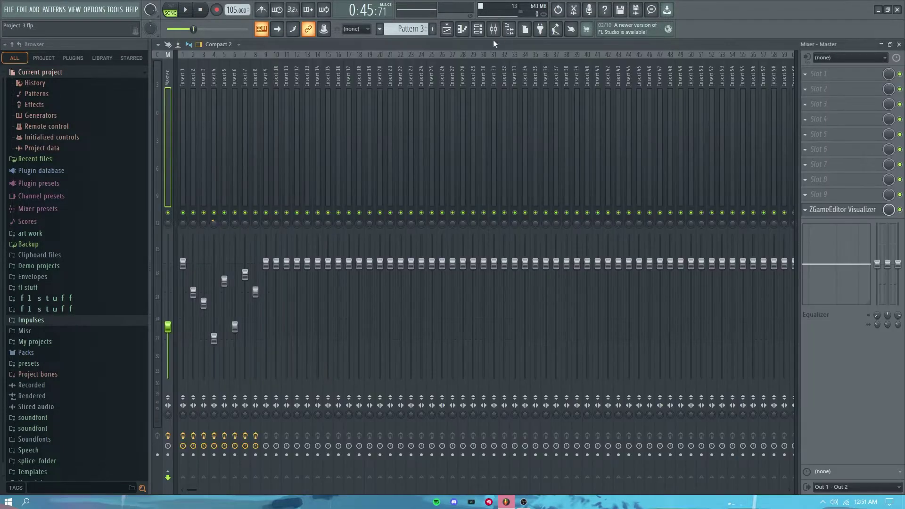
pyautogui.click(834, 209)
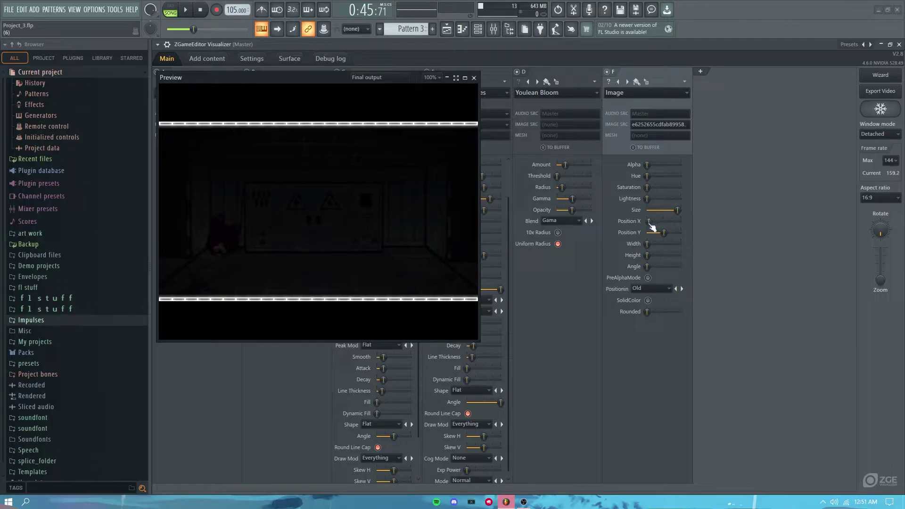
pyautogui.moveTo(650, 222); pyautogui.dragTo(664, 222)
pyautogui.moveTo(663, 223); pyautogui.dragTo(660, 223)
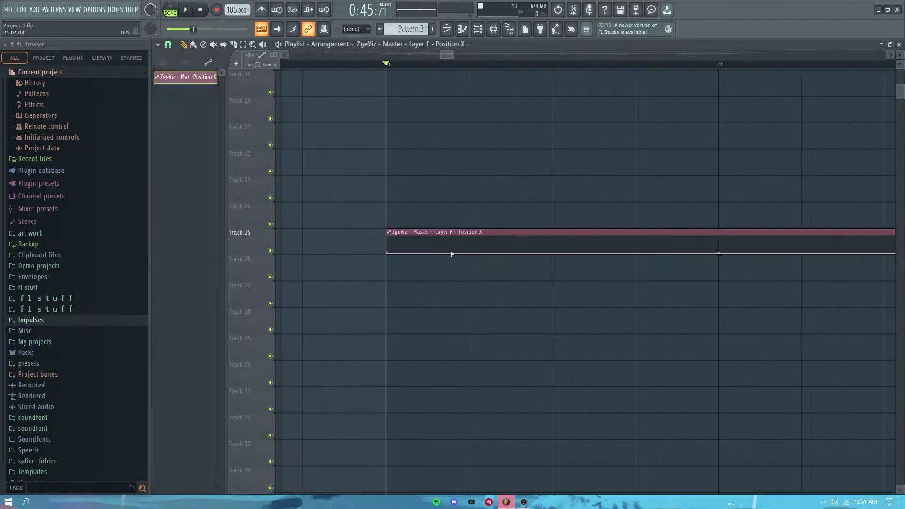
# Enlarge Track 25 and shape the Position X clip to reach 48% at 21:05:00 along a fast-rising, flattening curve
pyautogui.moveTo(273, 257); pyautogui.dragTo(255, 398)
pyautogui.scroll(-4, 514, 347)
pyautogui.moveTo(493, 391); pyautogui.dragTo(495, 324)
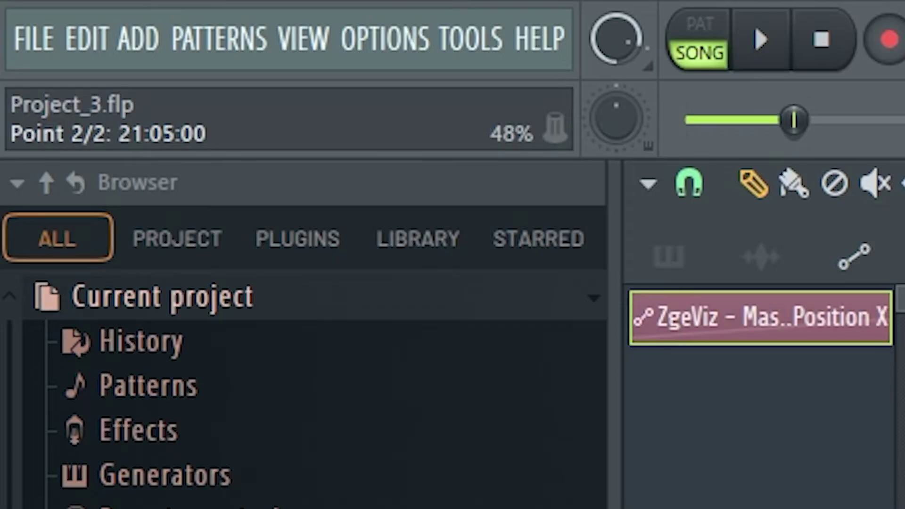
pyautogui.moveTo(414, 355); pyautogui.dragTo(414, 323)
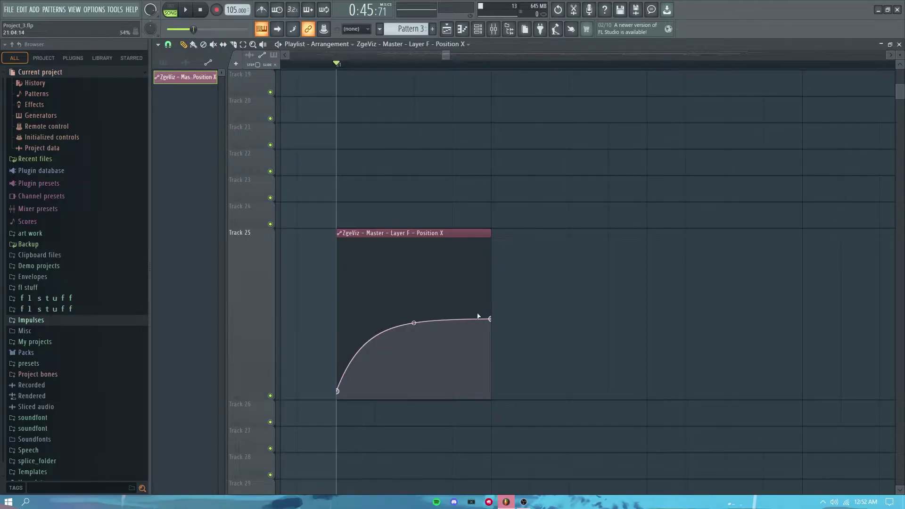
# Reopen the visualizer, move its preview over the middle layers, and play back the sandwich image's slide-in
pyautogui.click(494, 29)
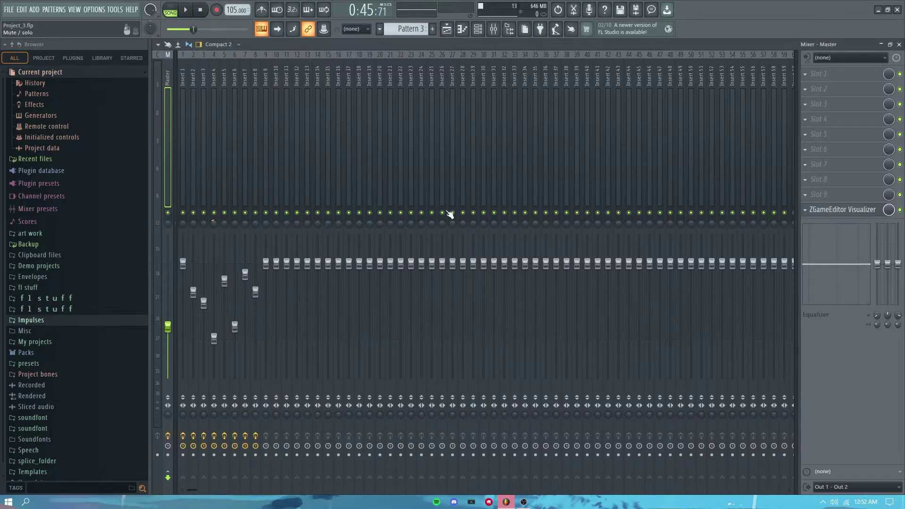
pyautogui.click(838, 214)
pyautogui.moveTo(314, 78); pyautogui.dragTo(508, 90)
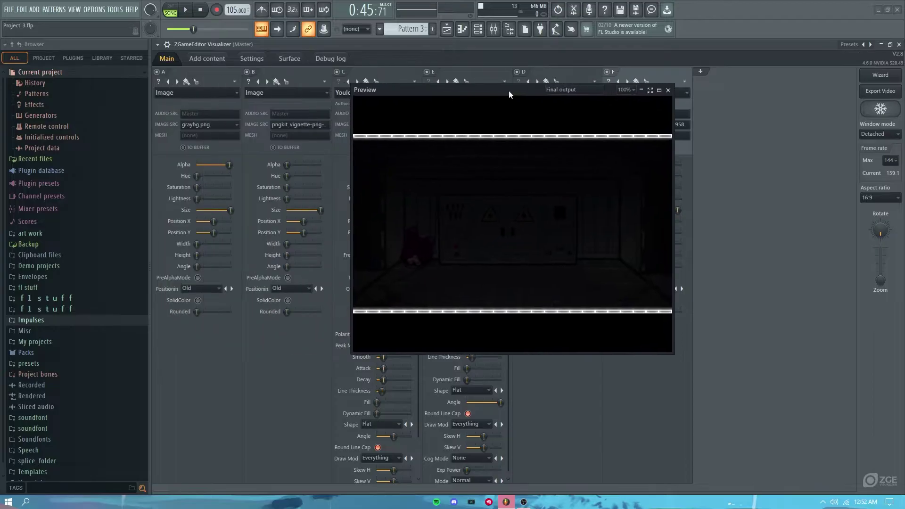
pyautogui.press('space')
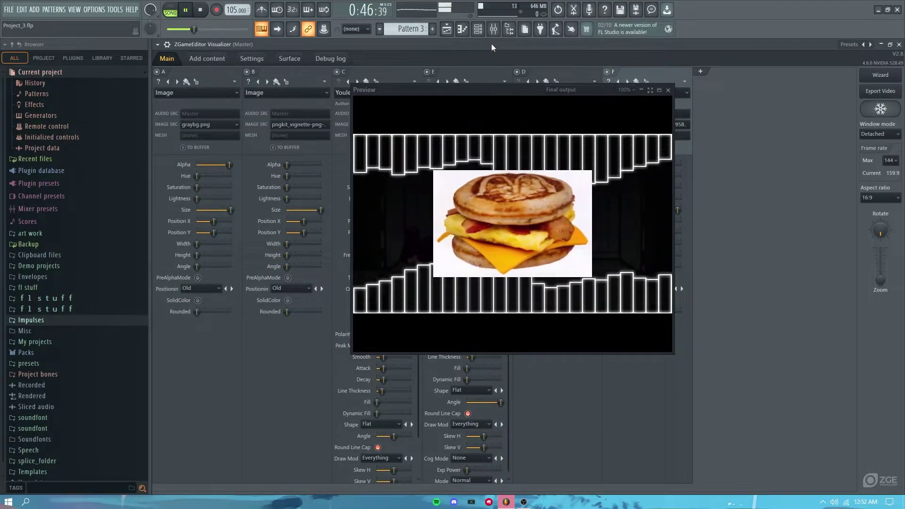
pyautogui.press('space')
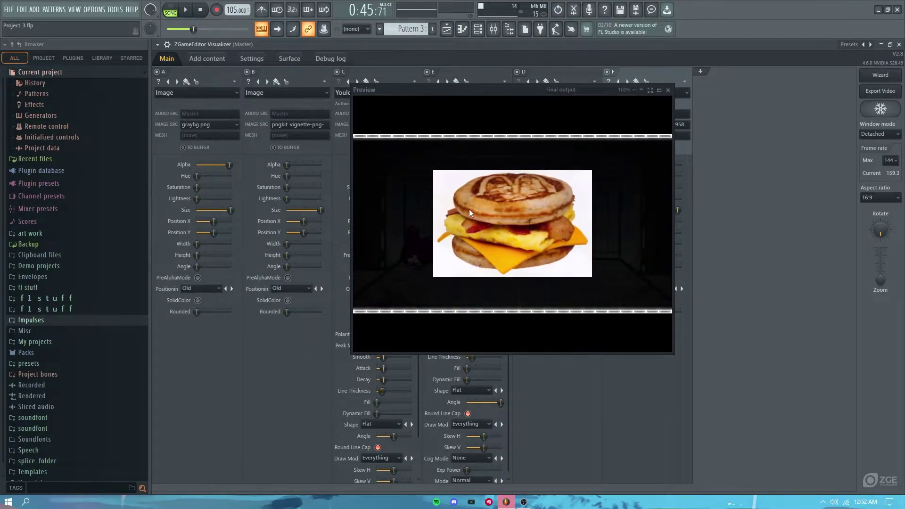
# Reduce Track 25's height and stretch the Position X clip to half a bar so the slide-in is slower
pyautogui.press('F5')
pyautogui.keyDown('ctrl'); pyautogui.scroll(-6, 497, 333); pyautogui.keyUp('ctrl')
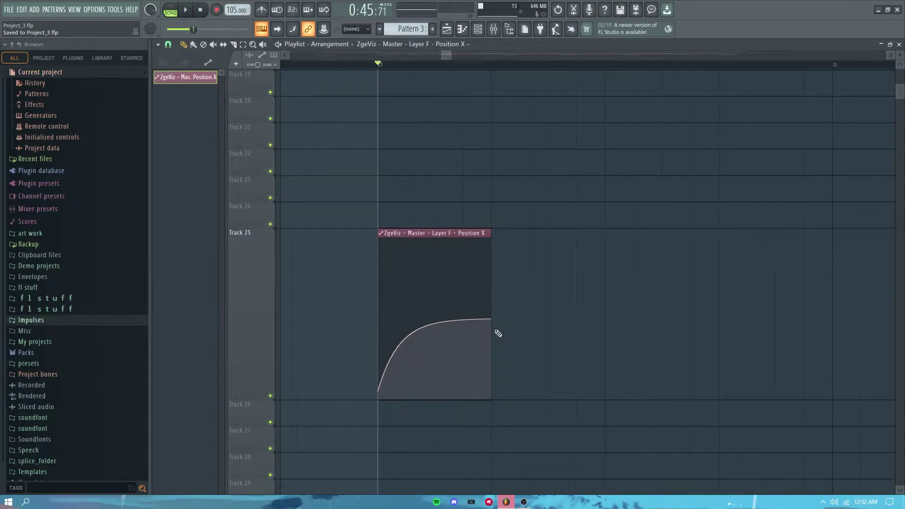
pyautogui.moveTo(236, 399); pyautogui.dragTo(237, 288)
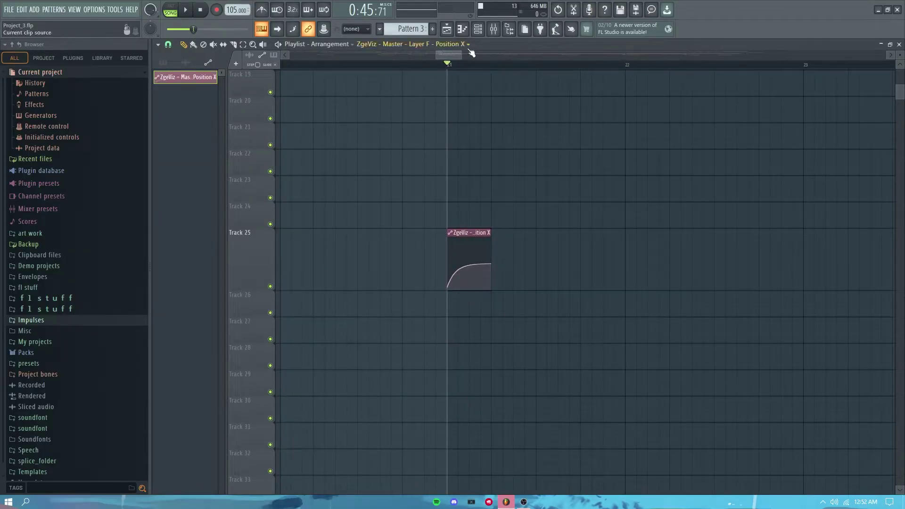
pyautogui.moveTo(451, 55); pyautogui.dragTo(458, 55)
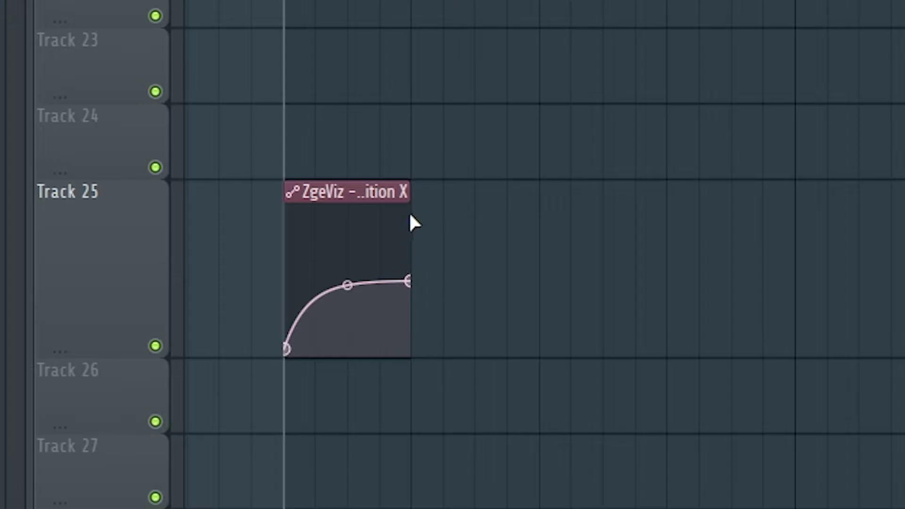
pyautogui.moveTo(410, 203); pyautogui.dragTo(485, 202)
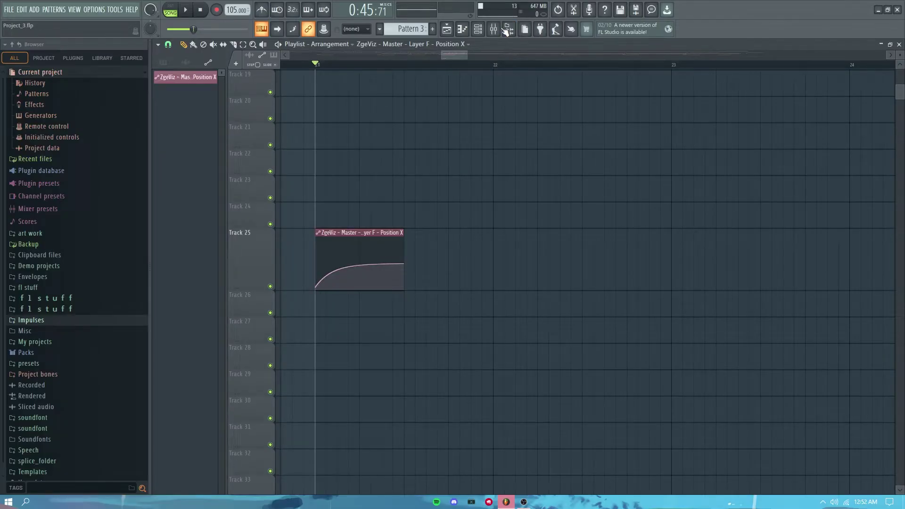
# Play back the lengthened slide-in in the visualizer preview
pyautogui.click(507, 30)
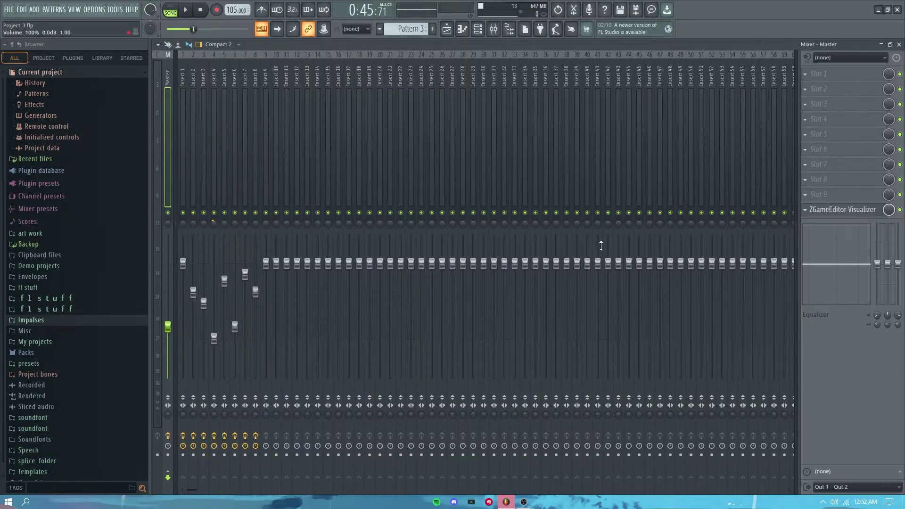
pyautogui.click(843, 206)
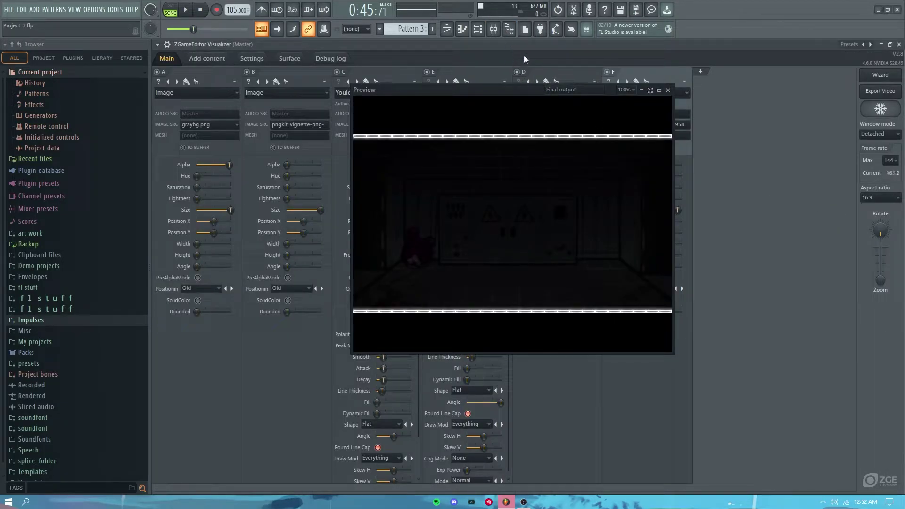
pyautogui.press('space')
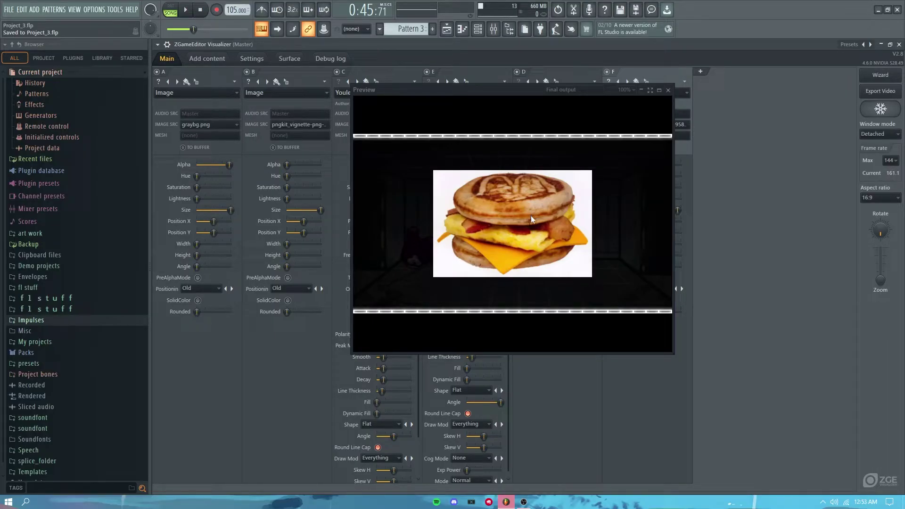
# Select the first four steps of bar 21 in the playlist and create an automation clip for the layer F image's Size
pyautogui.click(494, 29)
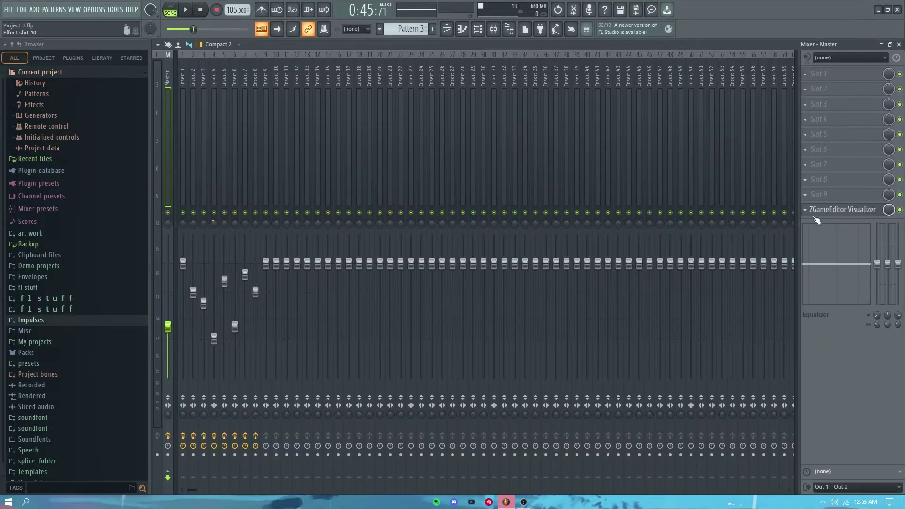
pyautogui.click(832, 212)
pyautogui.moveTo(545, 88); pyautogui.dragTo(349, 74)
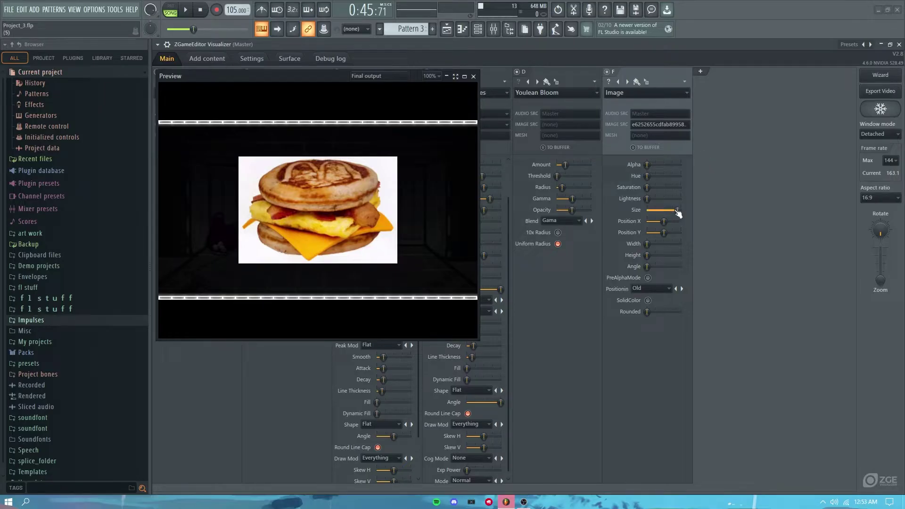
pyautogui.click(447, 29)
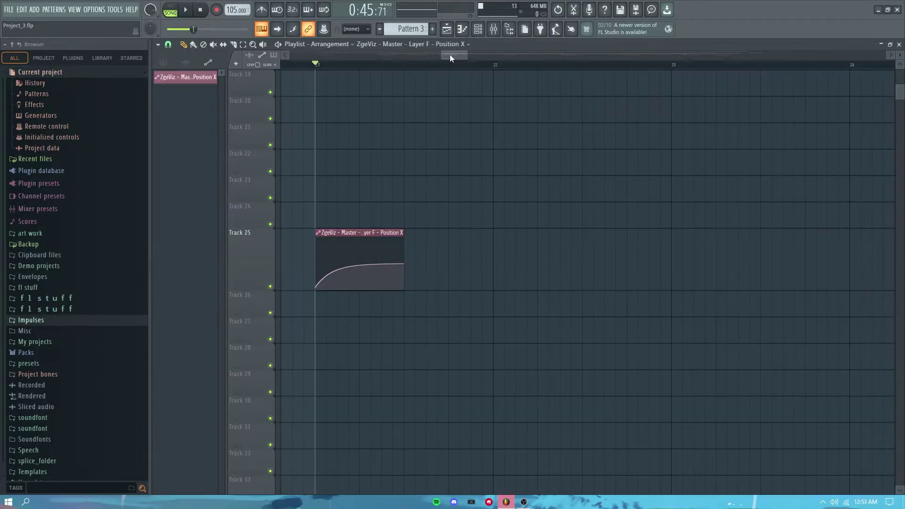
pyautogui.moveTo(452, 55); pyautogui.dragTo(449, 54)
pyautogui.moveTo(362, 66); pyautogui.dragTo(403, 70)
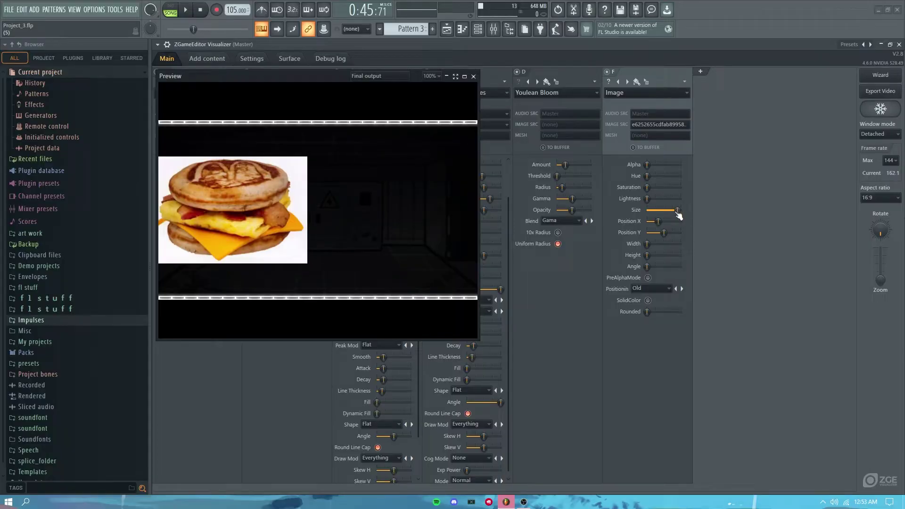
pyautogui.rightClick(677, 211)
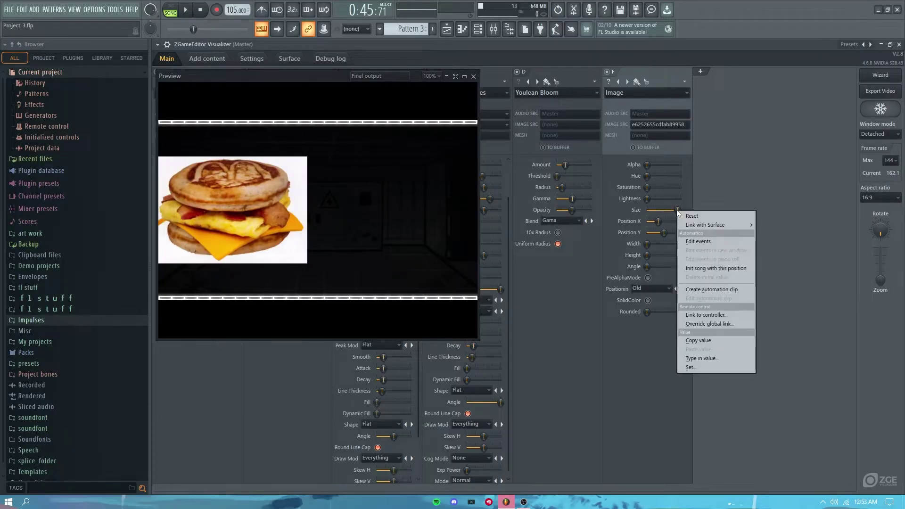
pyautogui.click(710, 289)
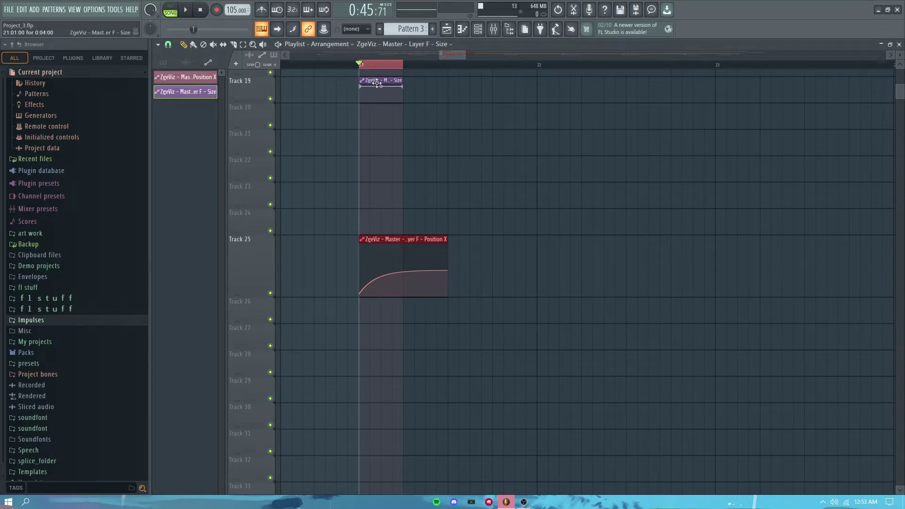
# Move the Size automation clip from Track 19 to Track 26, below the Position X clip, and enlarge that track
pyautogui.moveTo(376, 83); pyautogui.dragTo(379, 311)
pyautogui.moveTo(240, 323); pyautogui.dragTo(240, 424)
pyautogui.scroll(-2, 394, 357)
# Raise the Size clip's start point to about 94% and bend the line so it drops quickly and flattens out
pyautogui.keyDown('ctrl'); pyautogui.scroll(3, 370, 321); pyautogui.keyUp('ctrl')
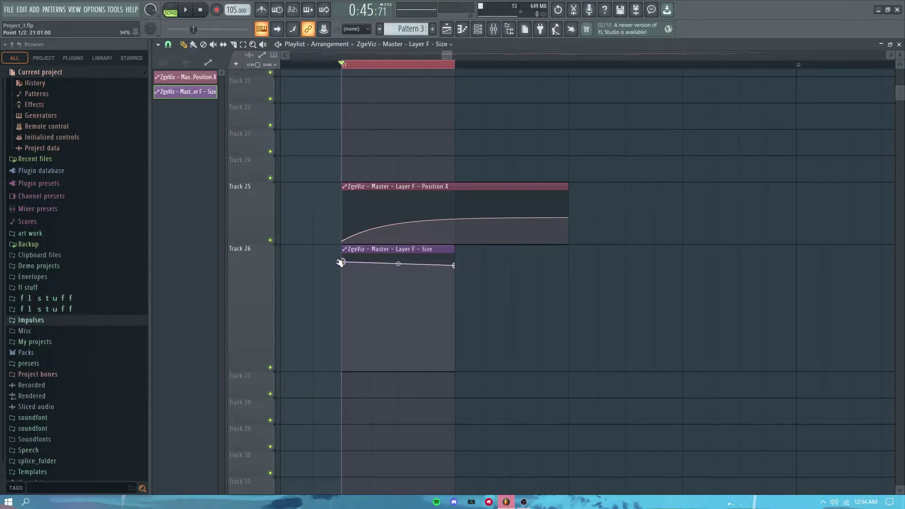
pyautogui.moveTo(338, 264); pyautogui.dragTo(336, 263)
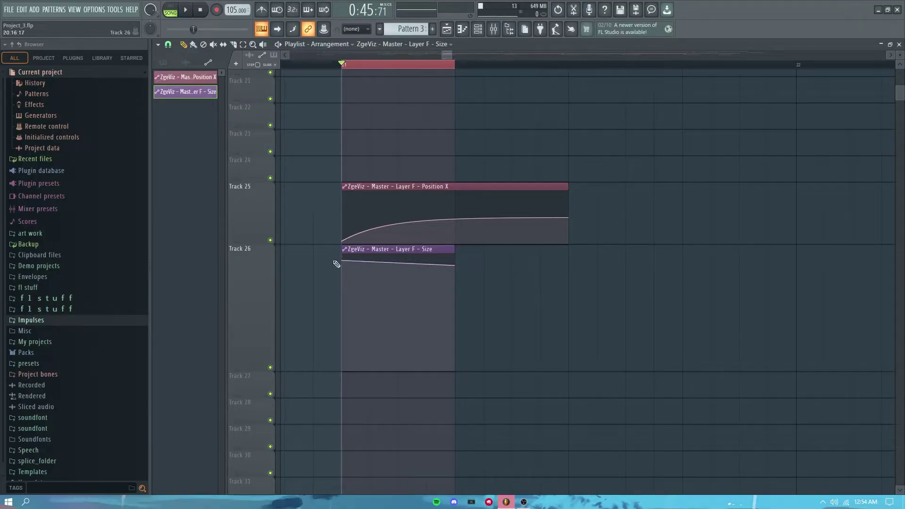
pyautogui.moveTo(398, 263); pyautogui.dragTo(398, 266)
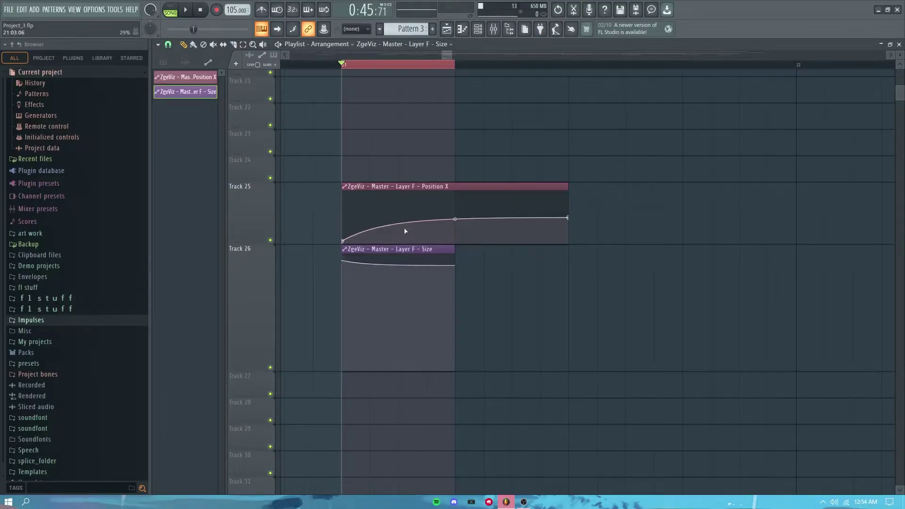
# Bring up the ZGameEditor Visualizer and move its floating preview window towards the middle of the plugin area
pyautogui.moveTo(443, 148); pyautogui.dragTo(443, 149)
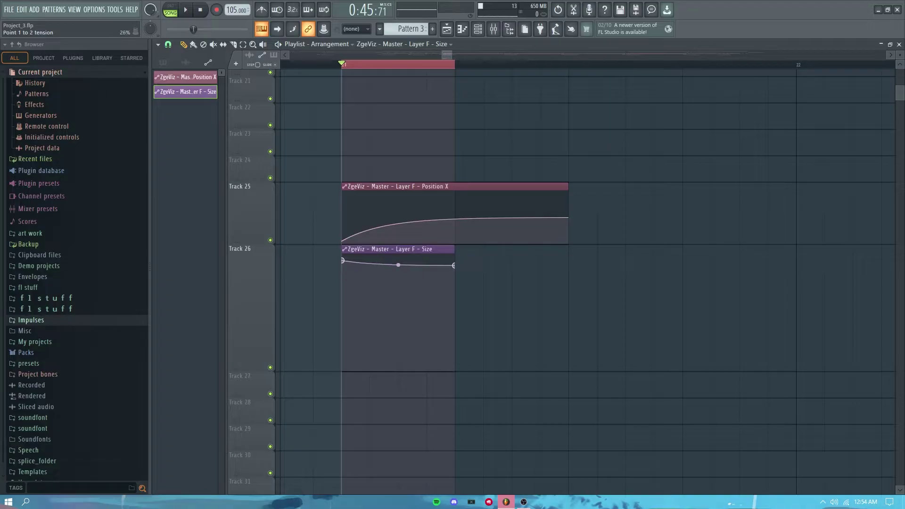
pyautogui.press('F9')
pyautogui.click(814, 213)
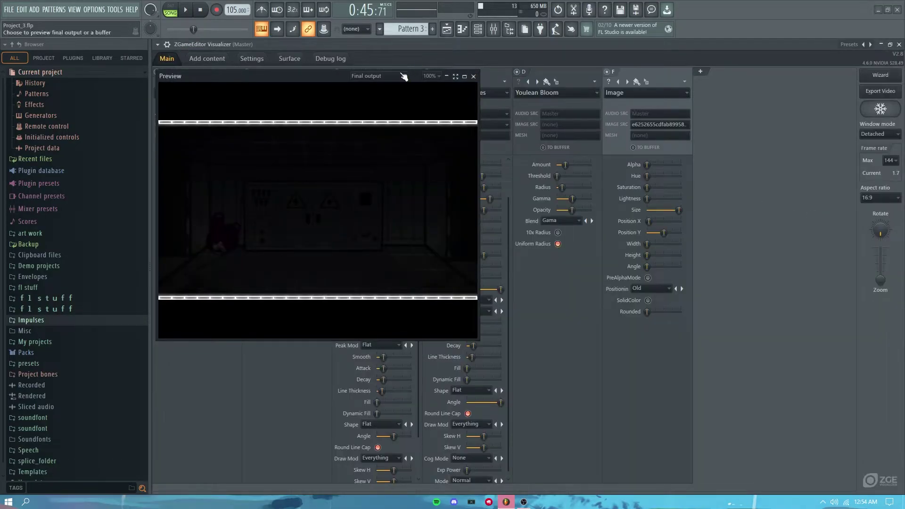
pyautogui.moveTo(404, 75); pyautogui.dragTo(458, 79)
# Duplicate the Size clip back to back along Track 26, doubling the row until it runs from bar 21 past bar 23
pyautogui.press('F5')
pyautogui.scroll(-3, 474, 73)
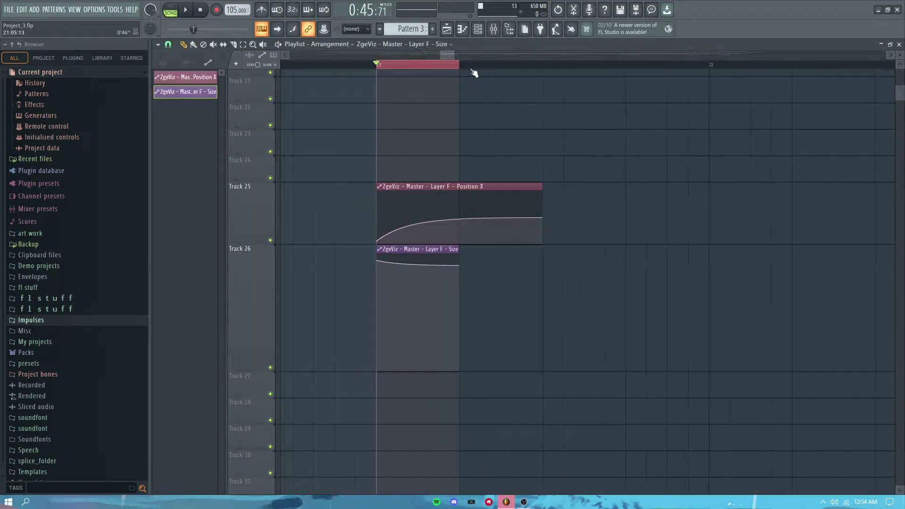
pyautogui.moveTo(446, 249); pyautogui.dragTo(491, 250)
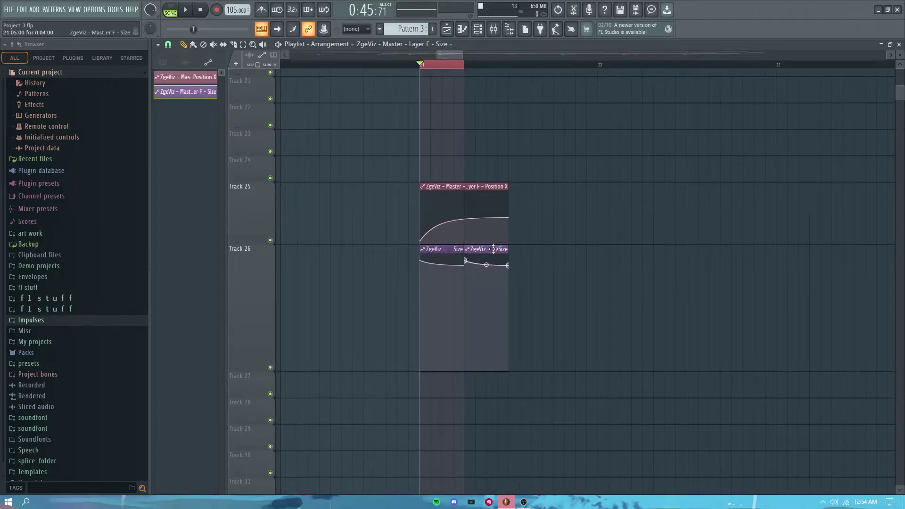
pyautogui.moveTo(545, 294); pyautogui.dragTo(375, 301)
pyautogui.moveTo(444, 250)
pyautogui.mouseDown()
pyautogui.moveTo(648, 248)
pyautogui.moveTo(626, 249)
pyautogui.mouseUp()
pyautogui.moveTo(818, 283); pyautogui.dragTo(397, 298)
pyautogui.moveTo(448, 249); pyautogui.dragTo(799, 245)
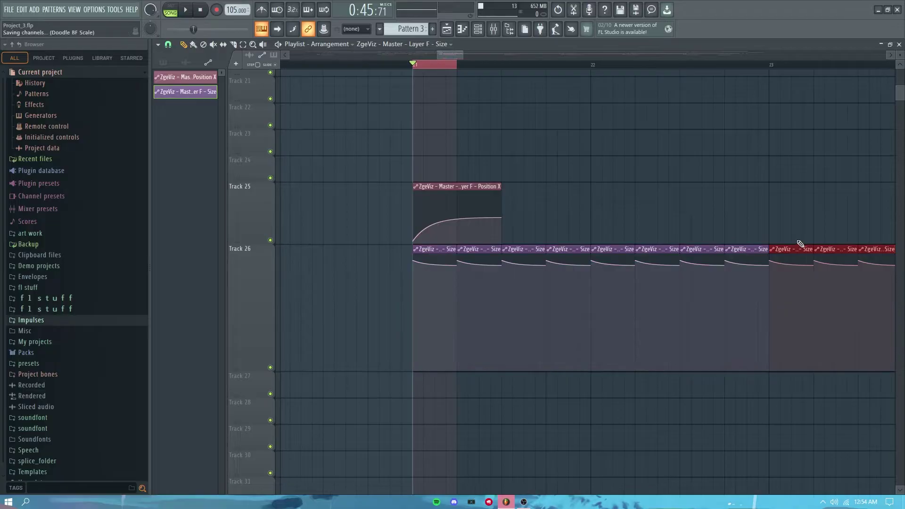
pyautogui.hotkey('ctrl', 'd')
# Play back the repeated Size automation in the visualizer preview and save the project
pyautogui.click(496, 31)
pyautogui.click(839, 215)
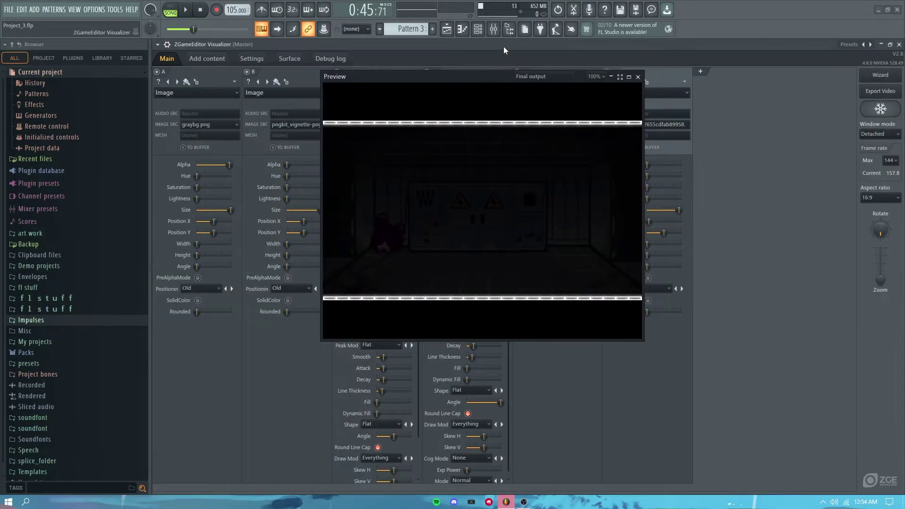
pyautogui.press('space')
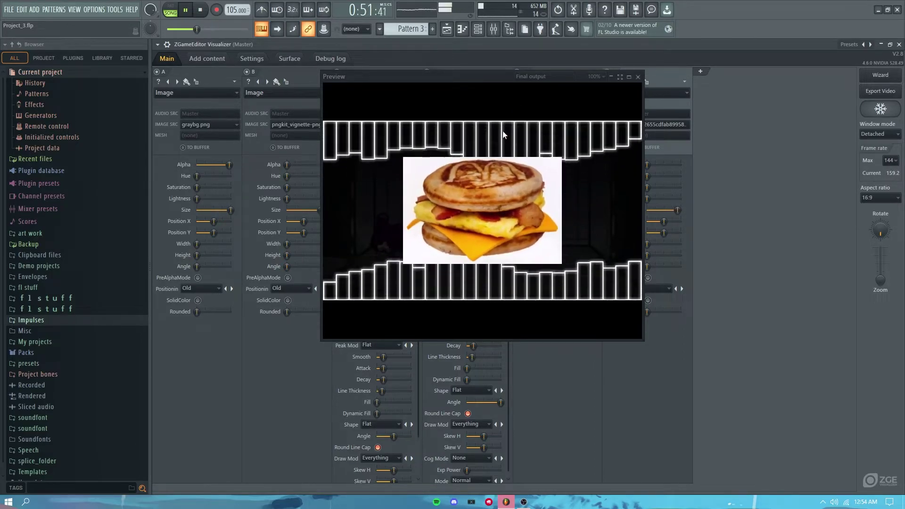
pyautogui.hotkey('ctrl', 's')
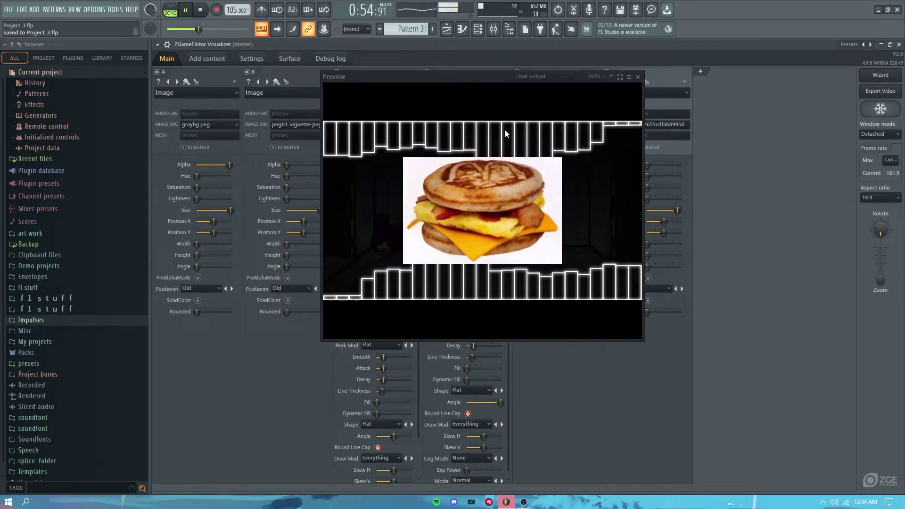
pyautogui.press('space')
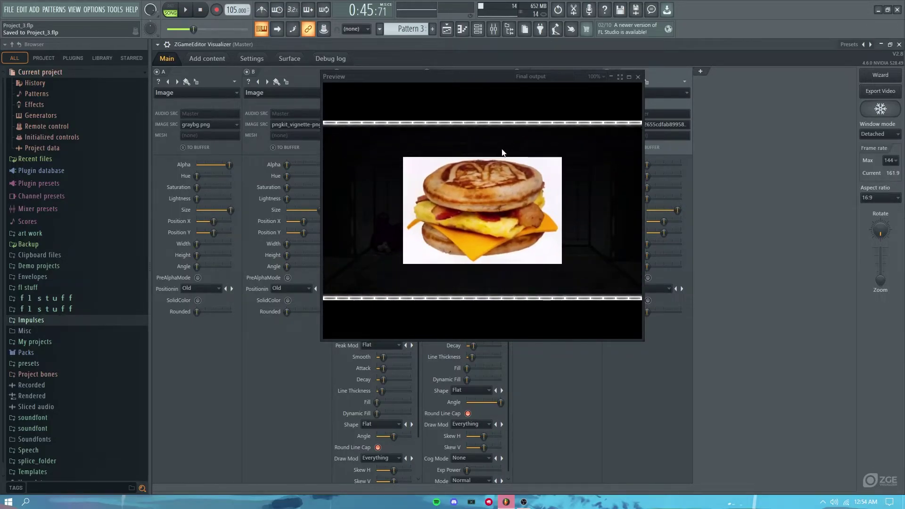